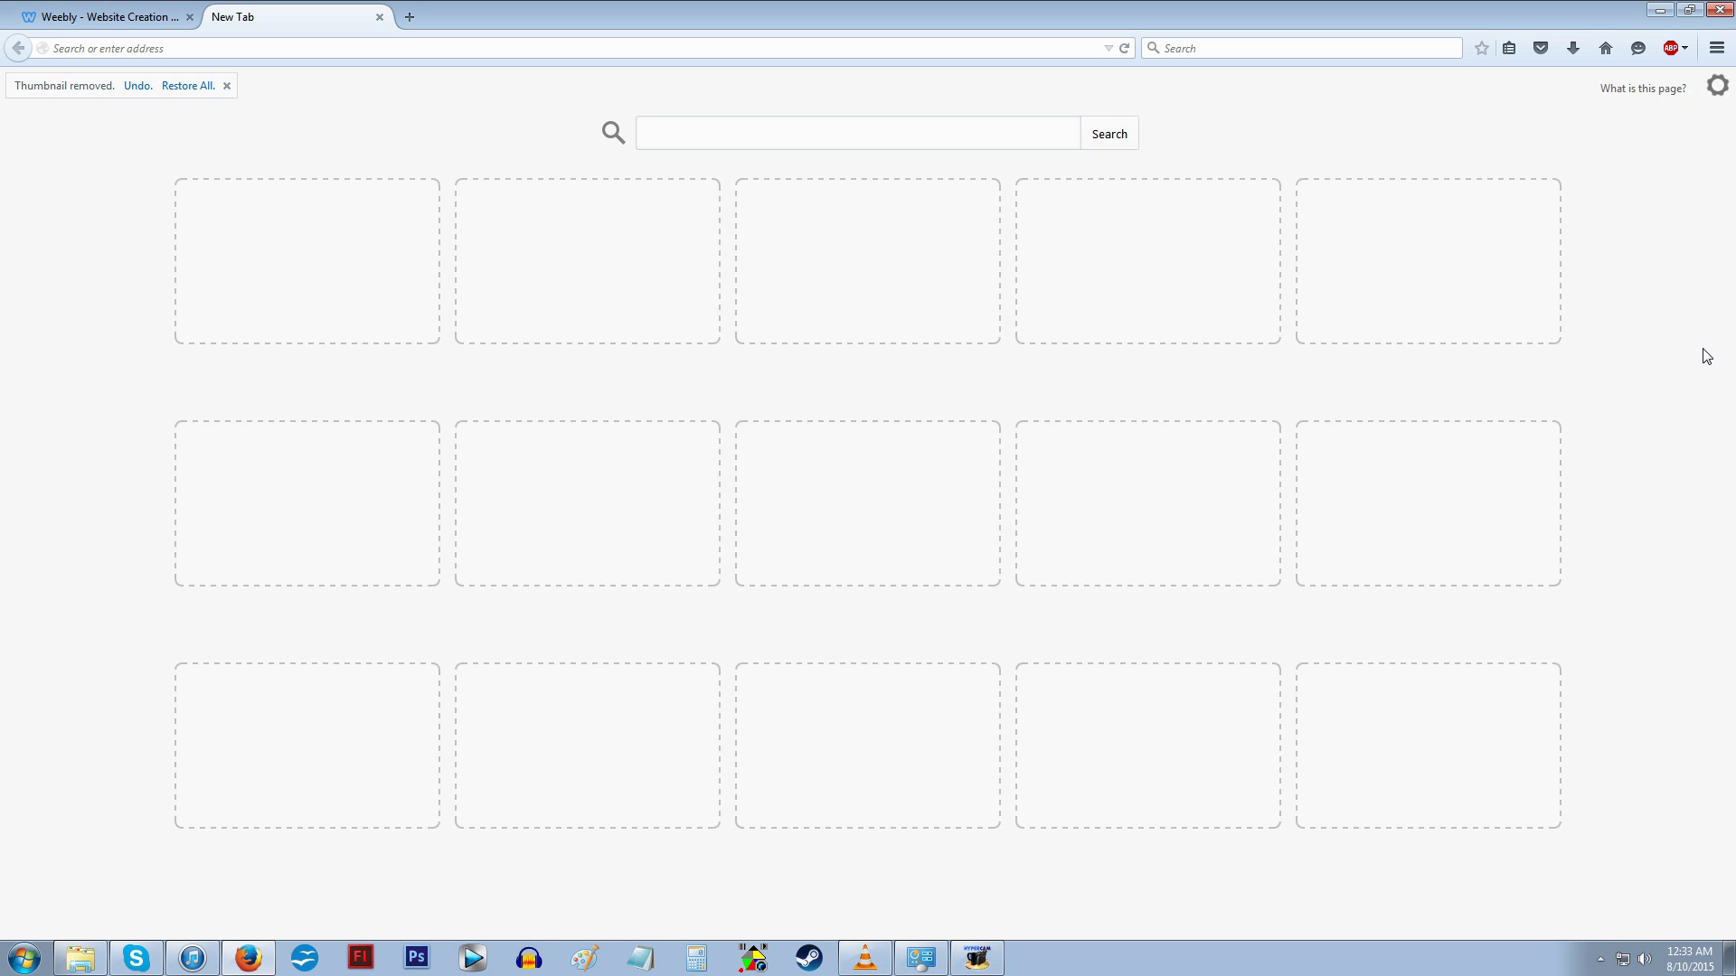
# - Start entering the address eobroadcast.weebly.com in the new tab
pyautogui.click(862, 49)
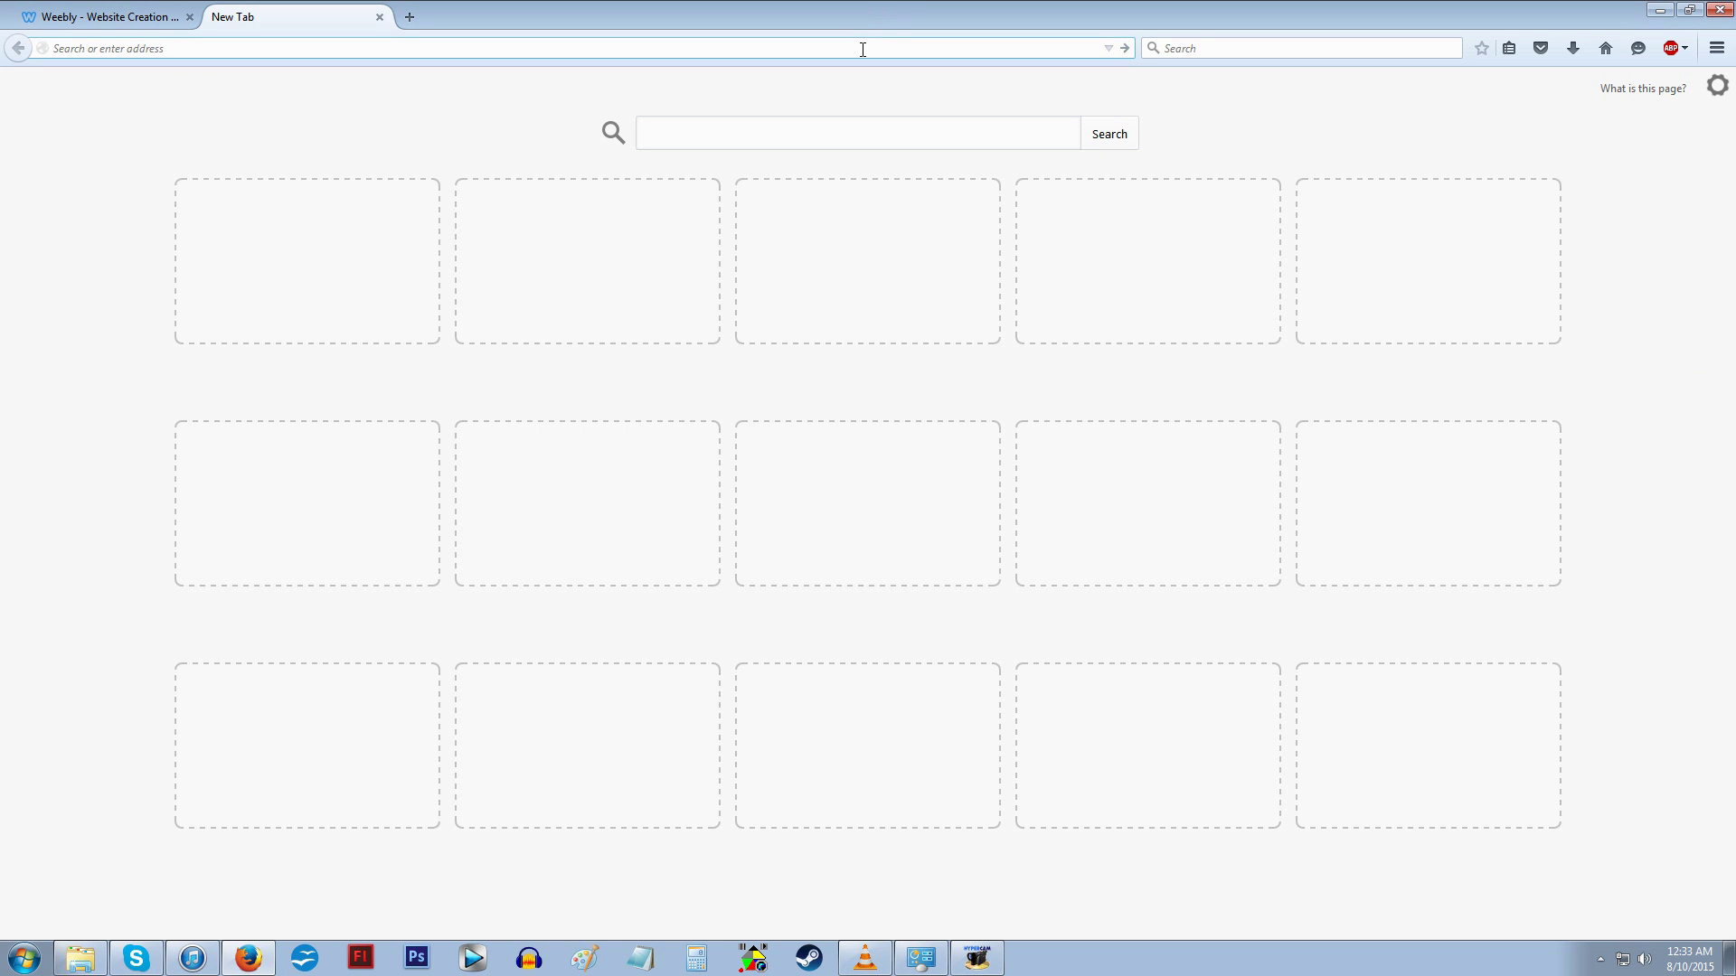
pyautogui.write('e')
pyautogui.write('obroadcast.wee')
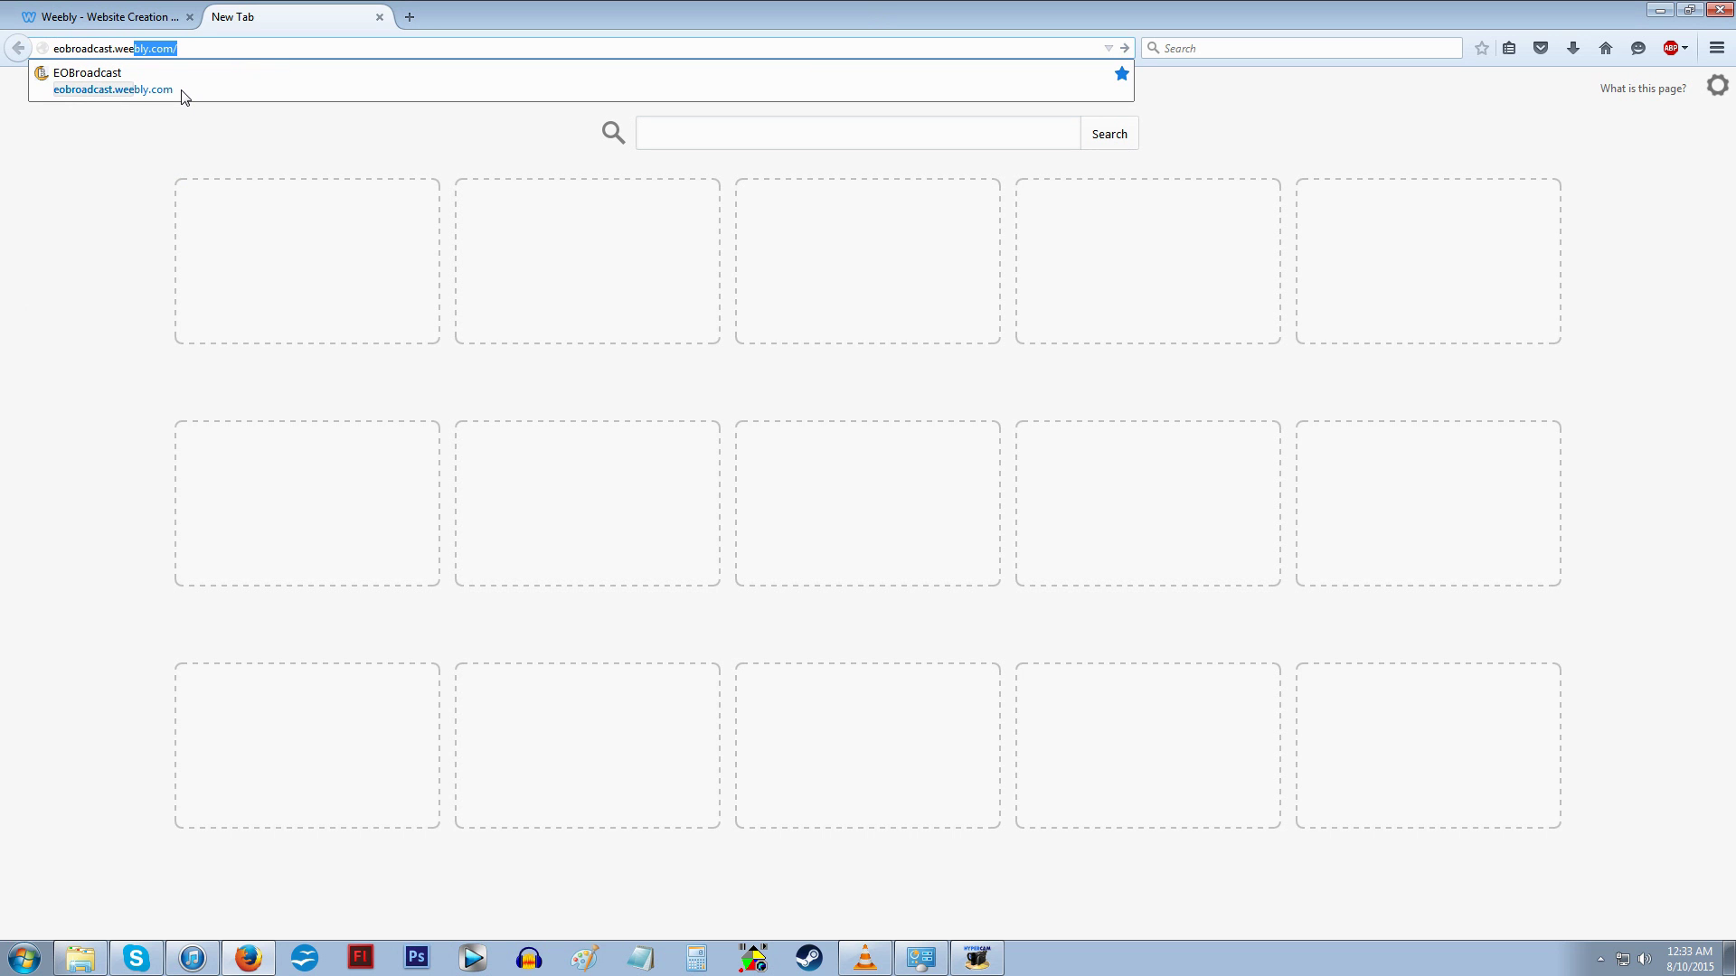
pyautogui.write('bly.co')
# - Load eobroadcast.weebly.com and save the 'Endless Online v0.28 - Pre-Installed' zip from Game Software
pyautogui.press('Return')
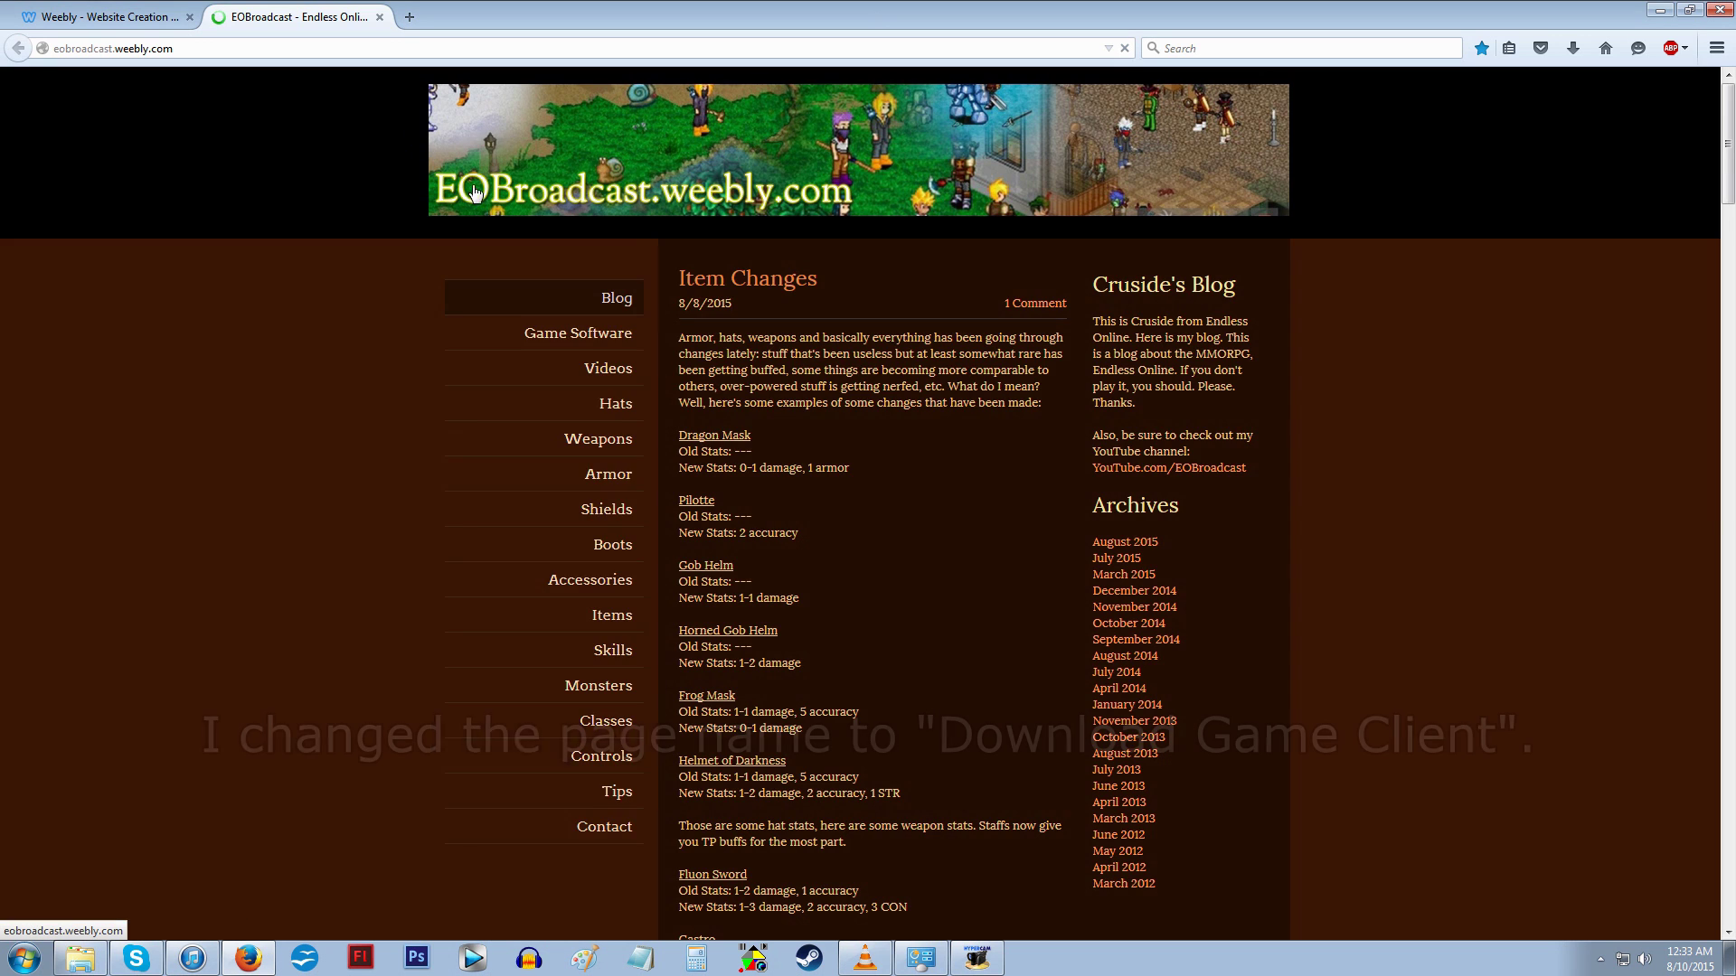
pyautogui.click(489, 337)
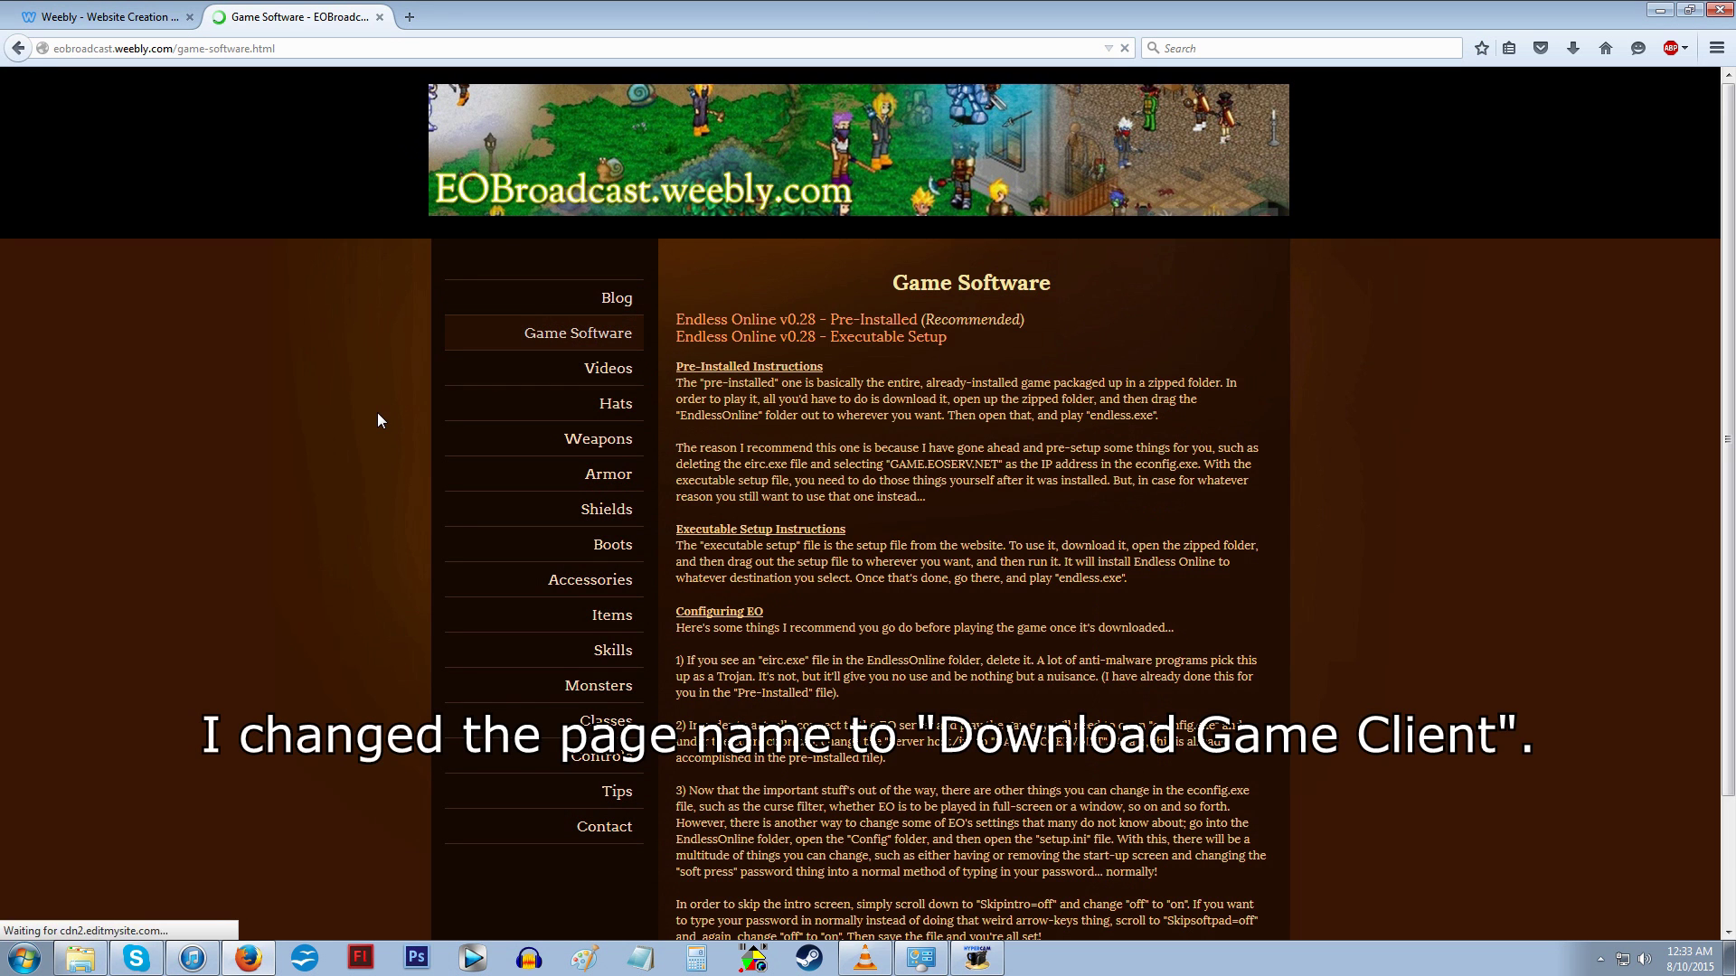
pyautogui.click(854, 325)
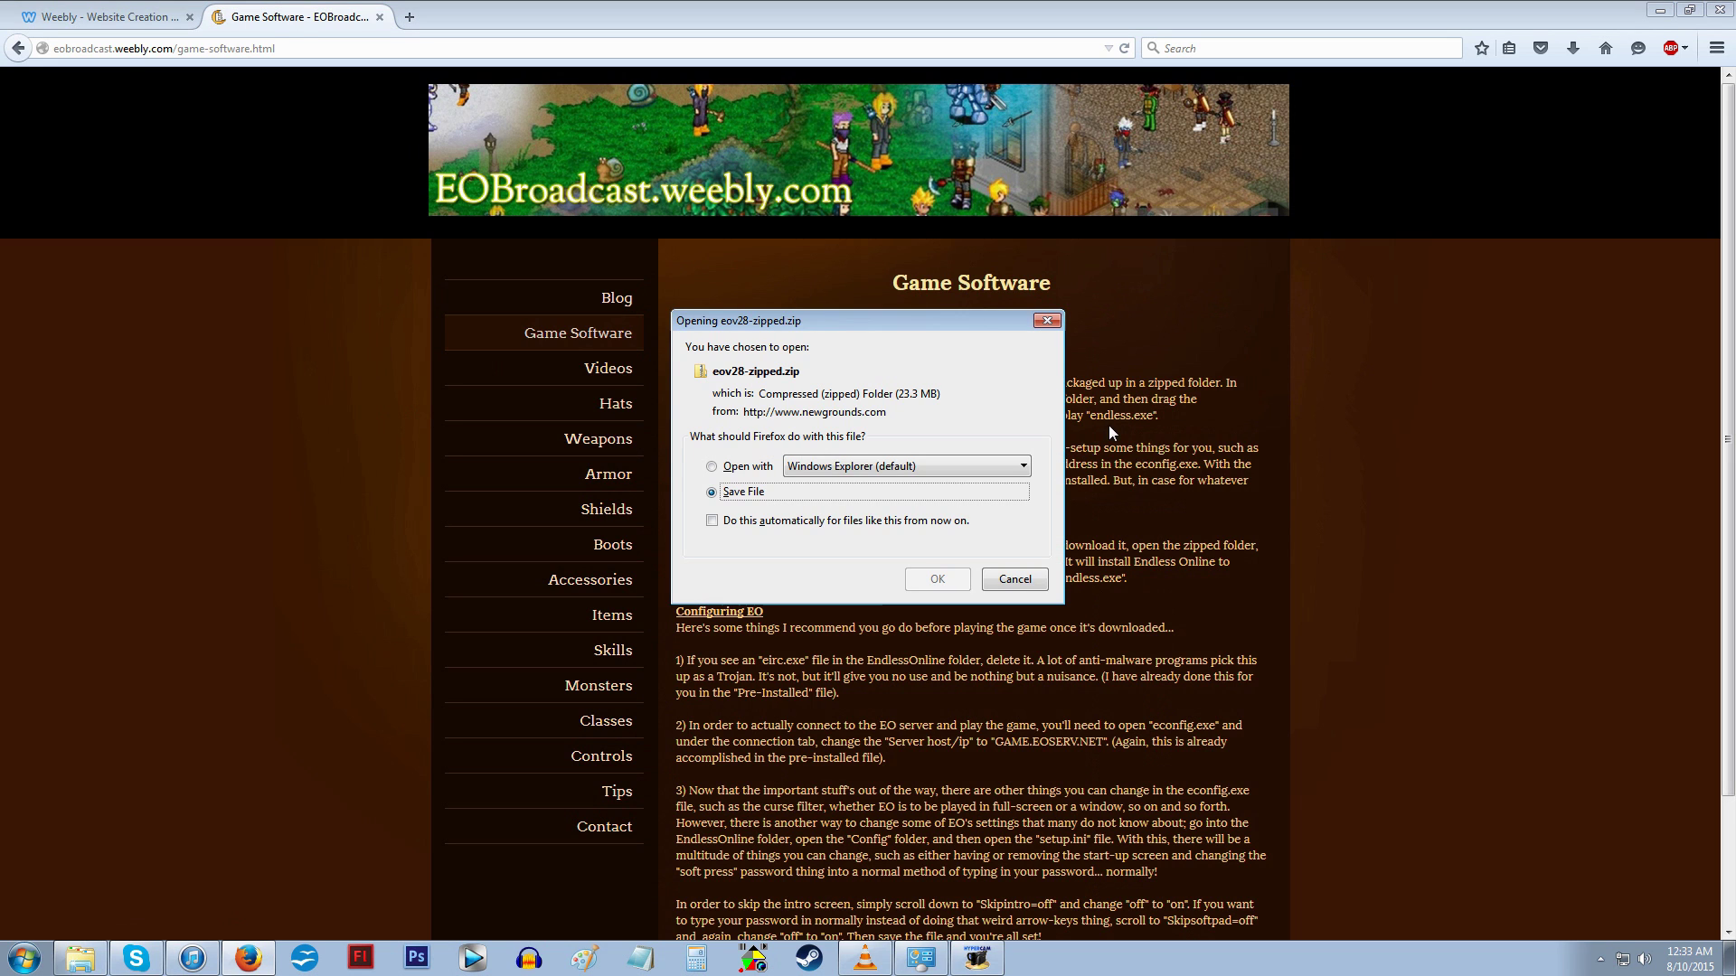
pyautogui.click(920, 578)
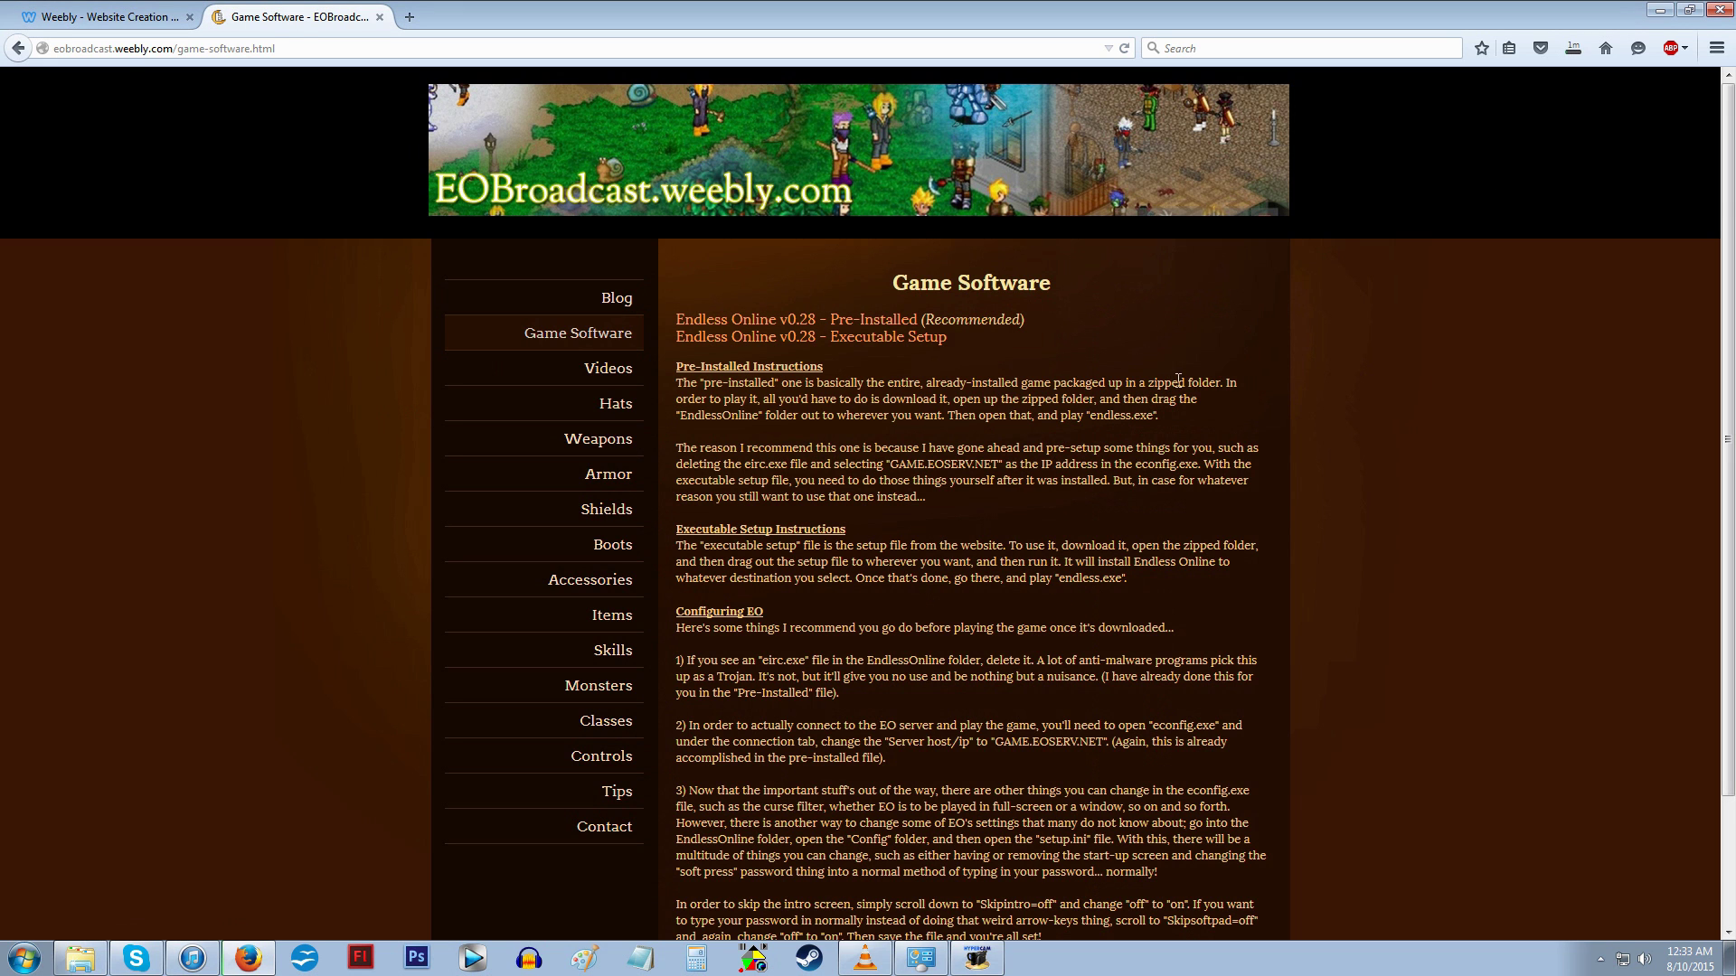
pyautogui.click(1574, 48)
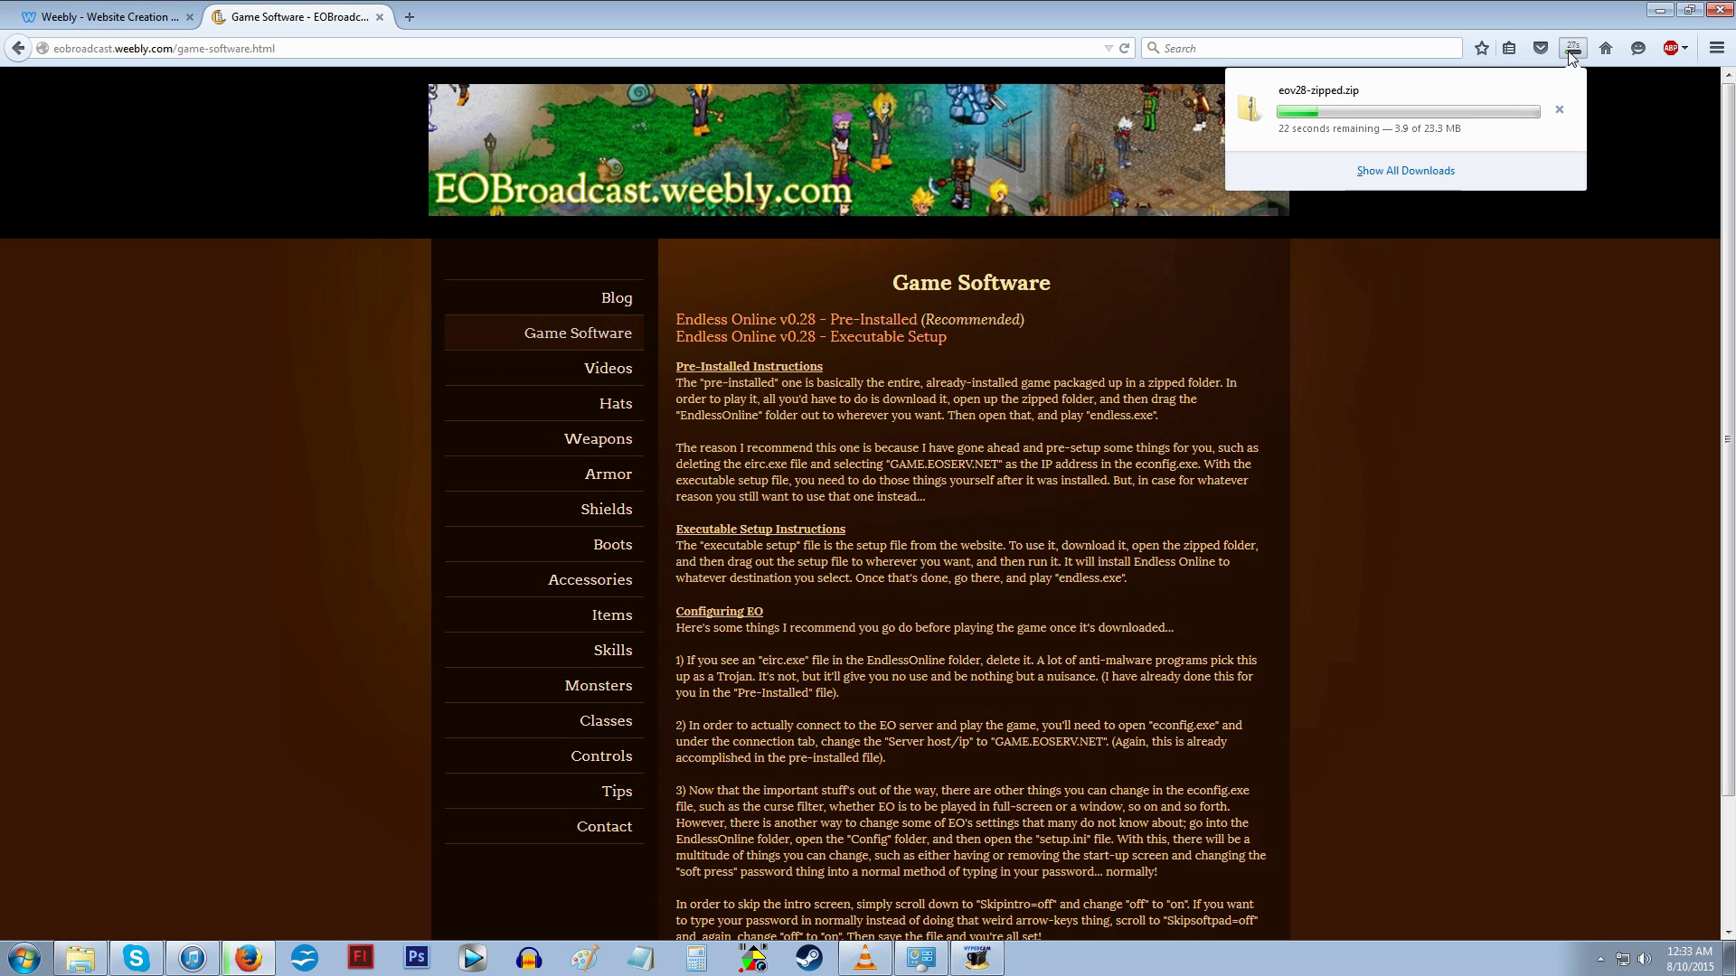
# - Watch the Downloads panel until eov28-zipped.zip (23.3 MB) finishes, then open it
pyautogui.click(917, 458)
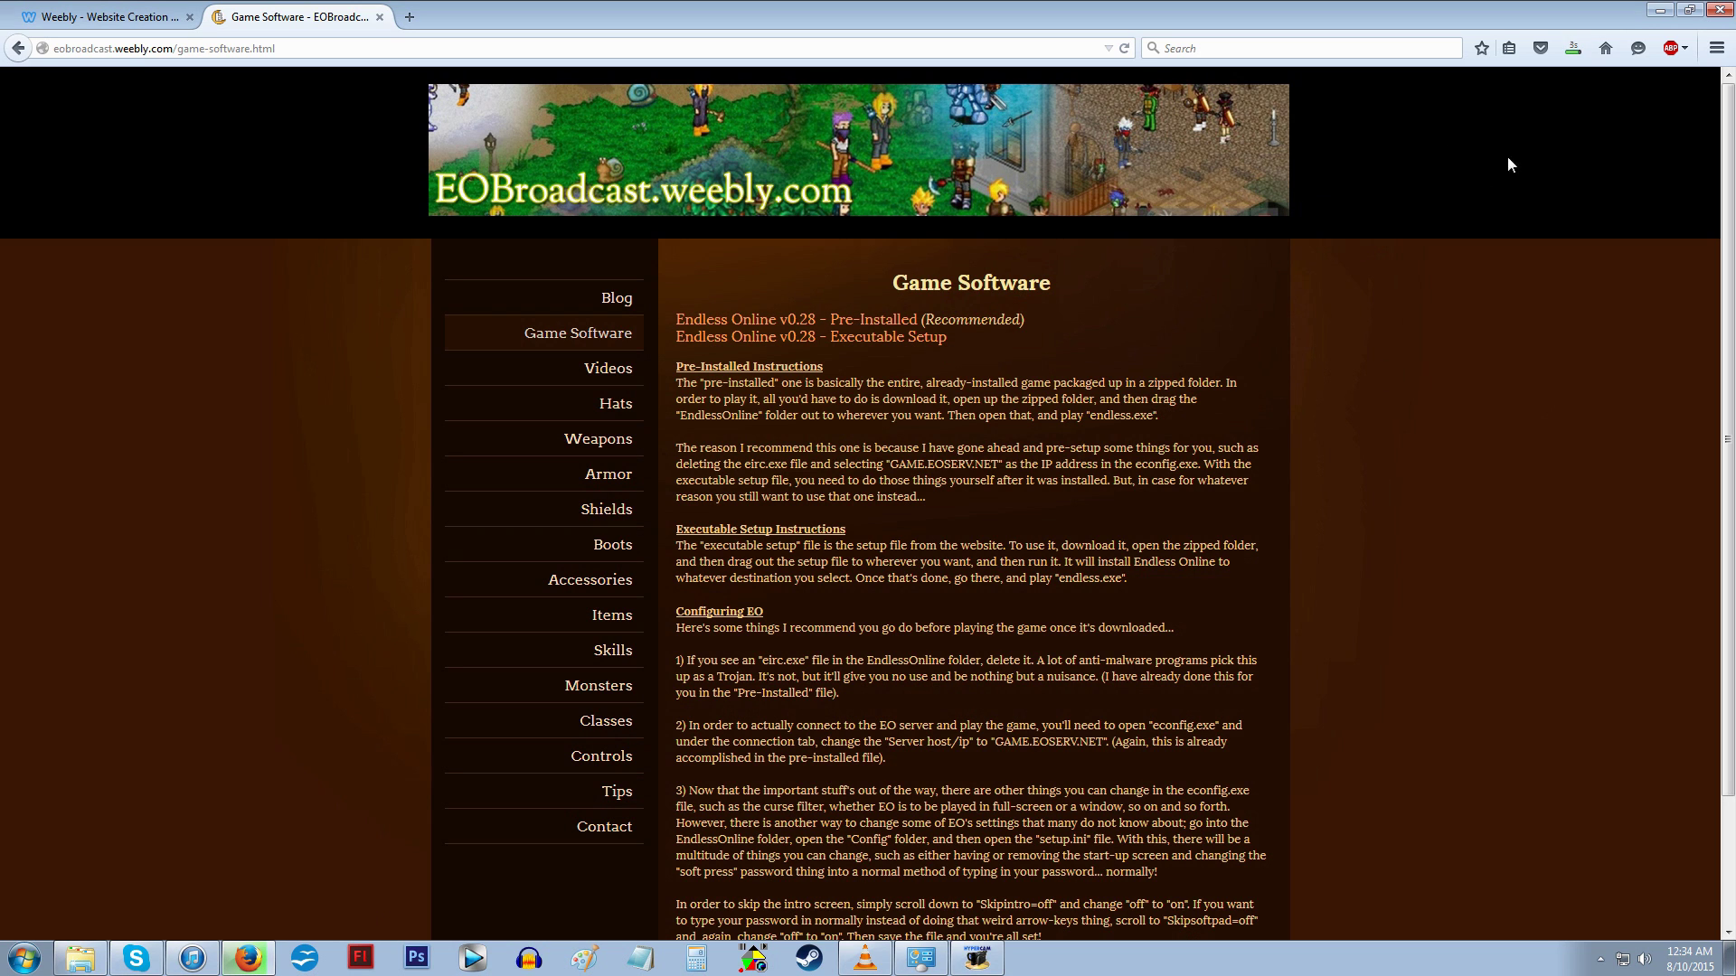
pyautogui.click(1573, 50)
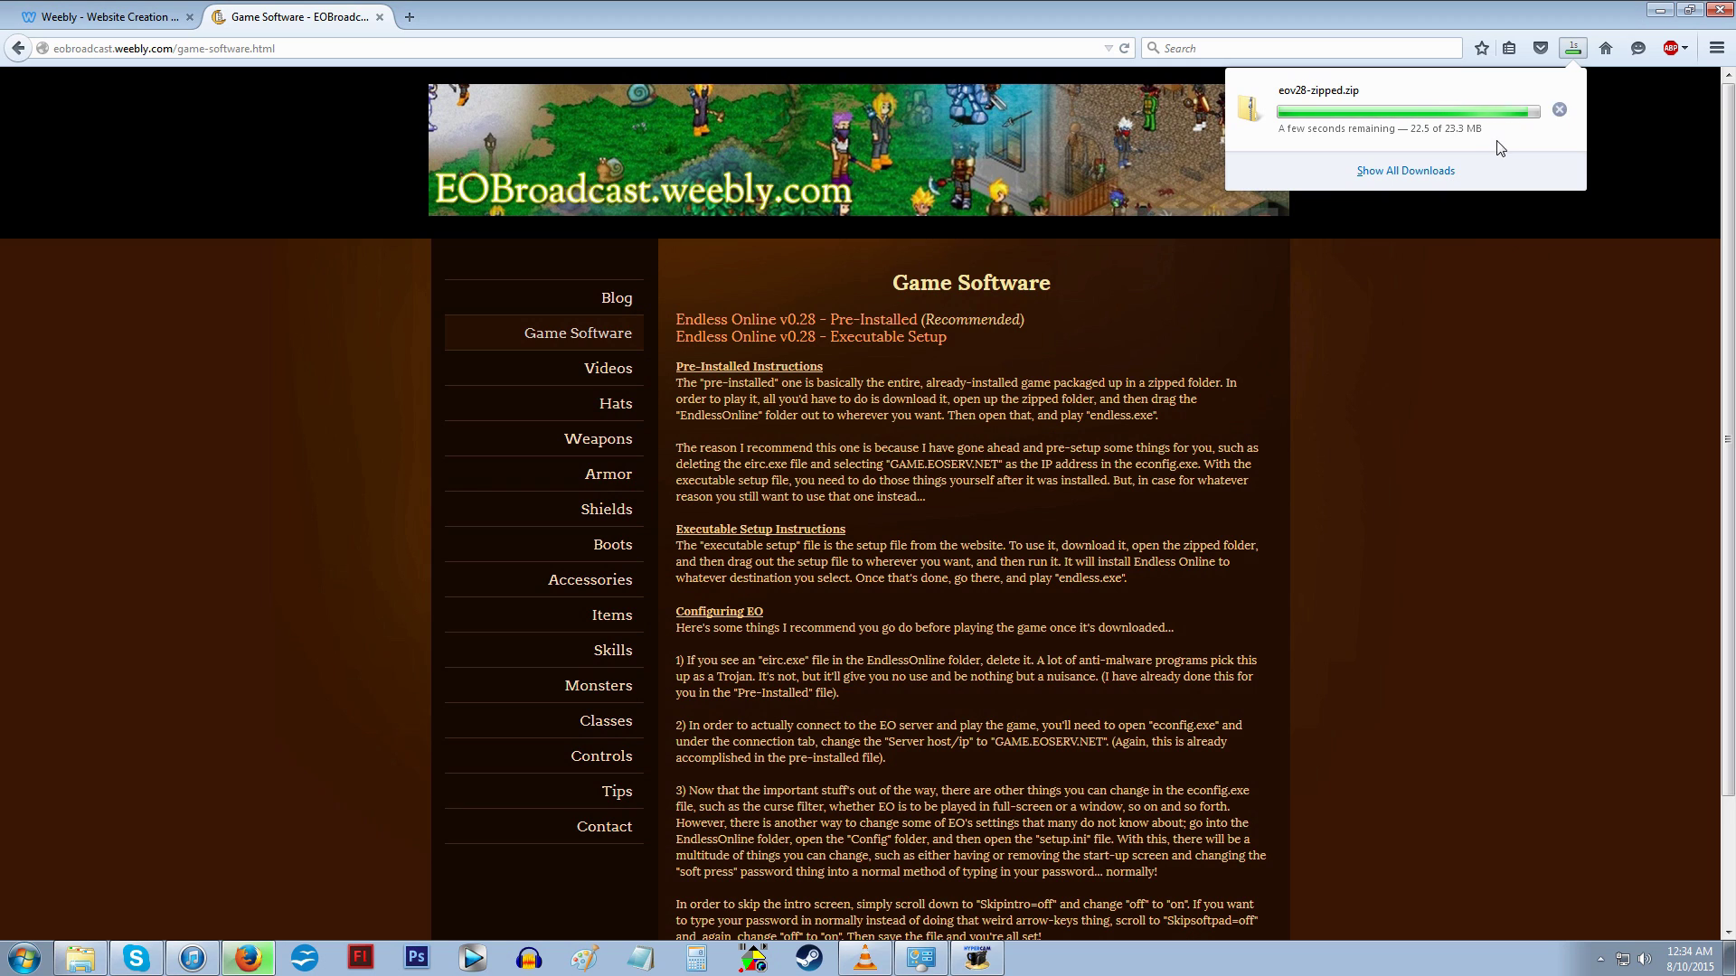
pyautogui.click(1569, 56)
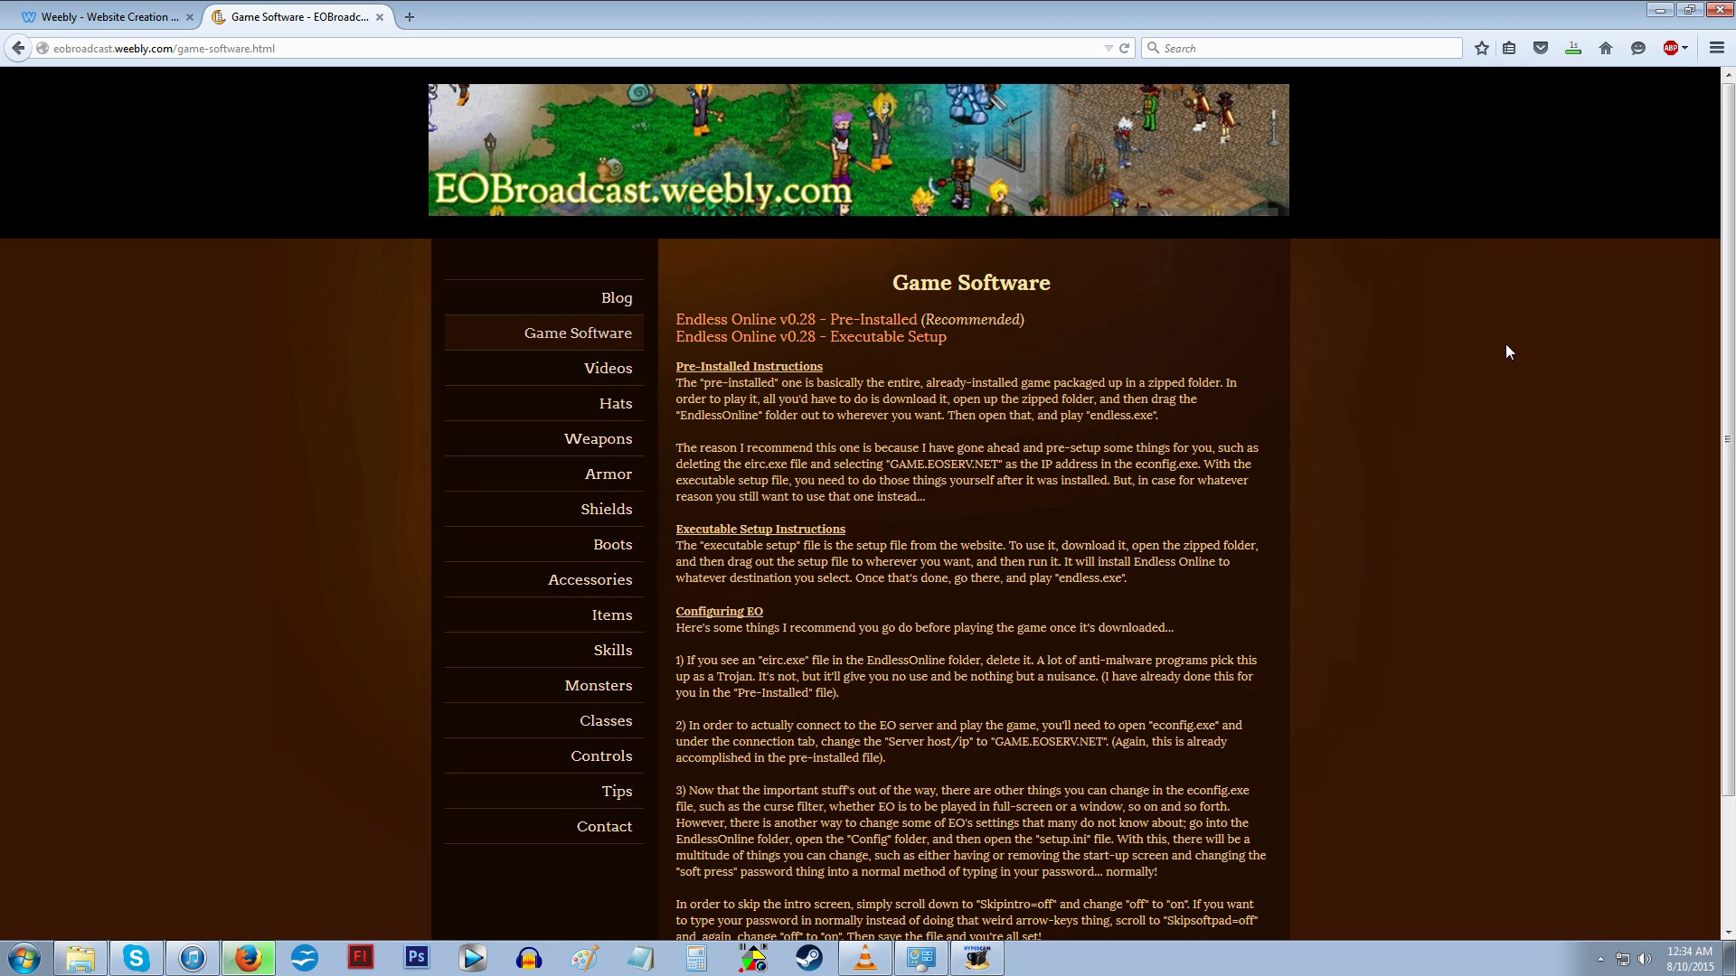
pyautogui.click(1572, 50)
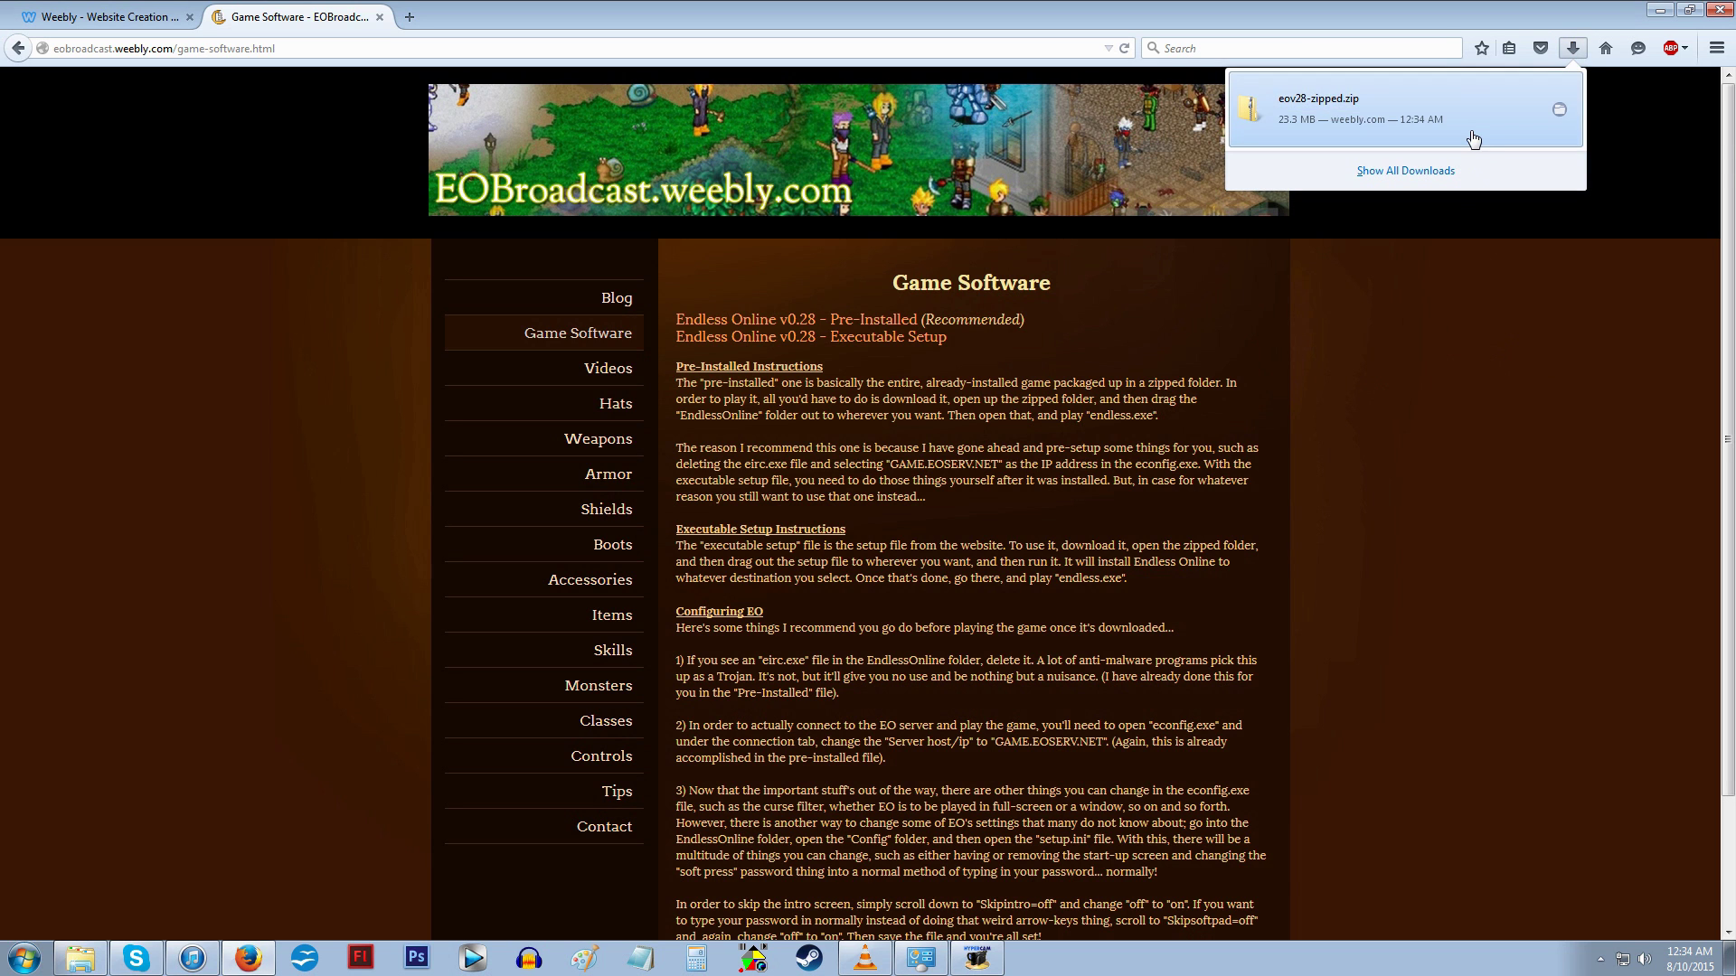
pyautogui.click(1466, 129)
# - Cut the EndlessOnline folder from the zip and paste it into Downloads
pyautogui.moveTo(594, 119); pyautogui.dragTo(851, 186)
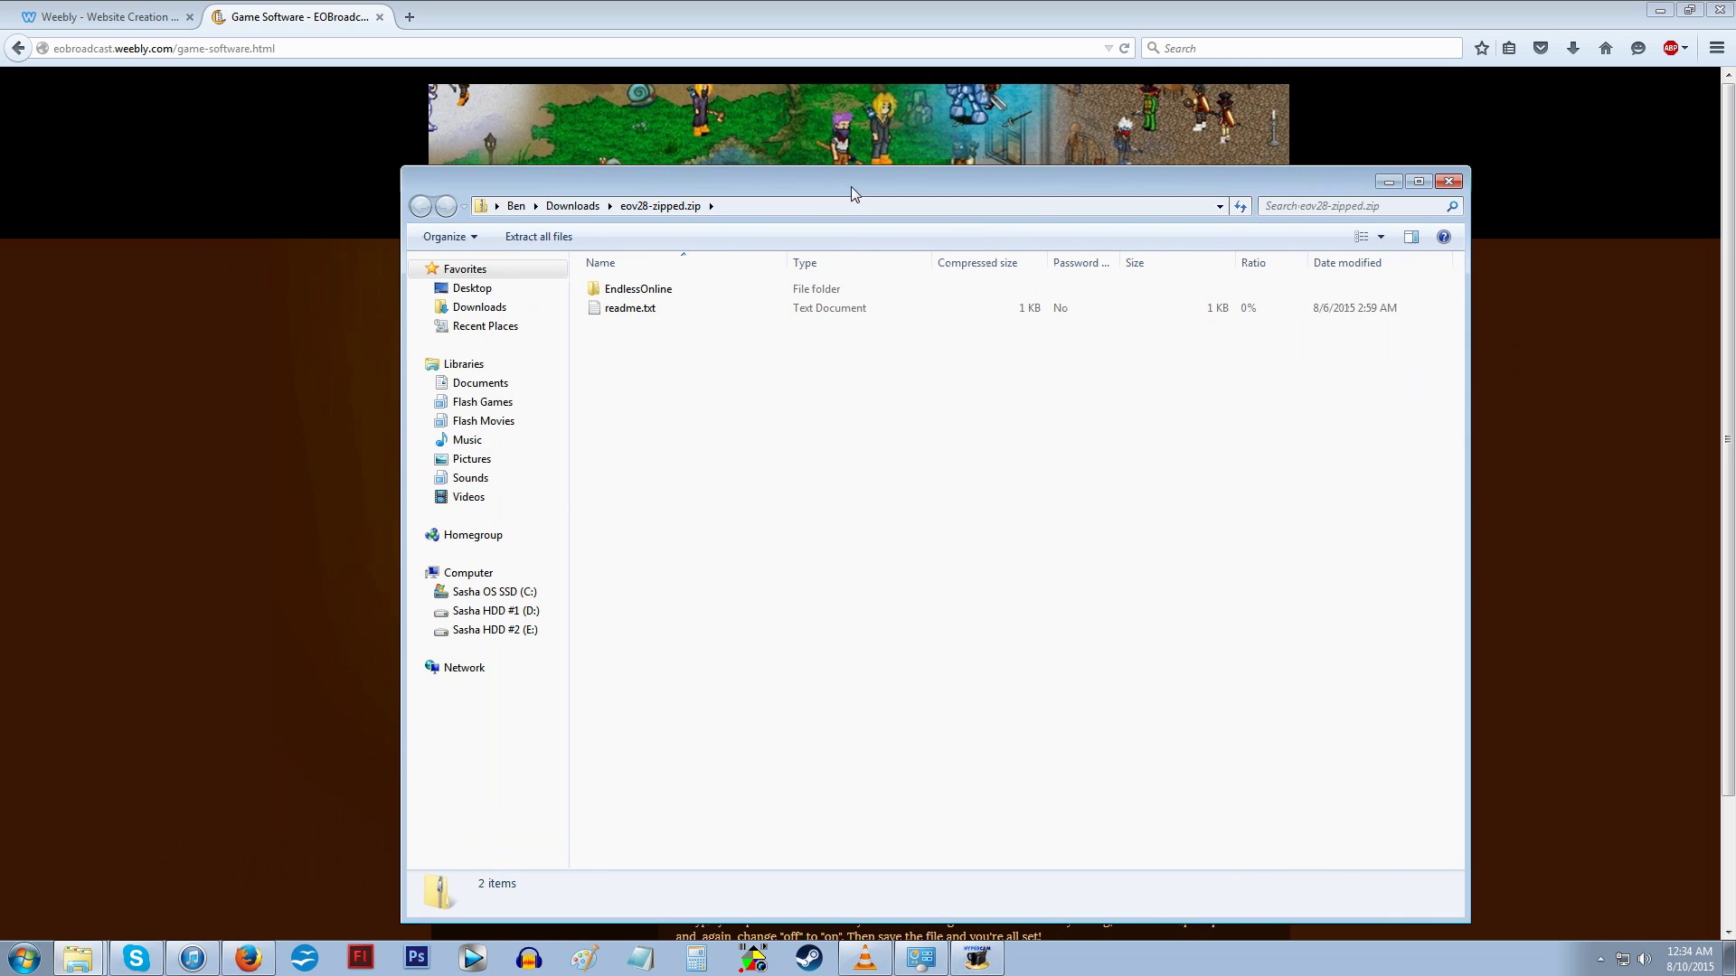
pyautogui.rightClick(651, 292)
pyautogui.click(689, 343)
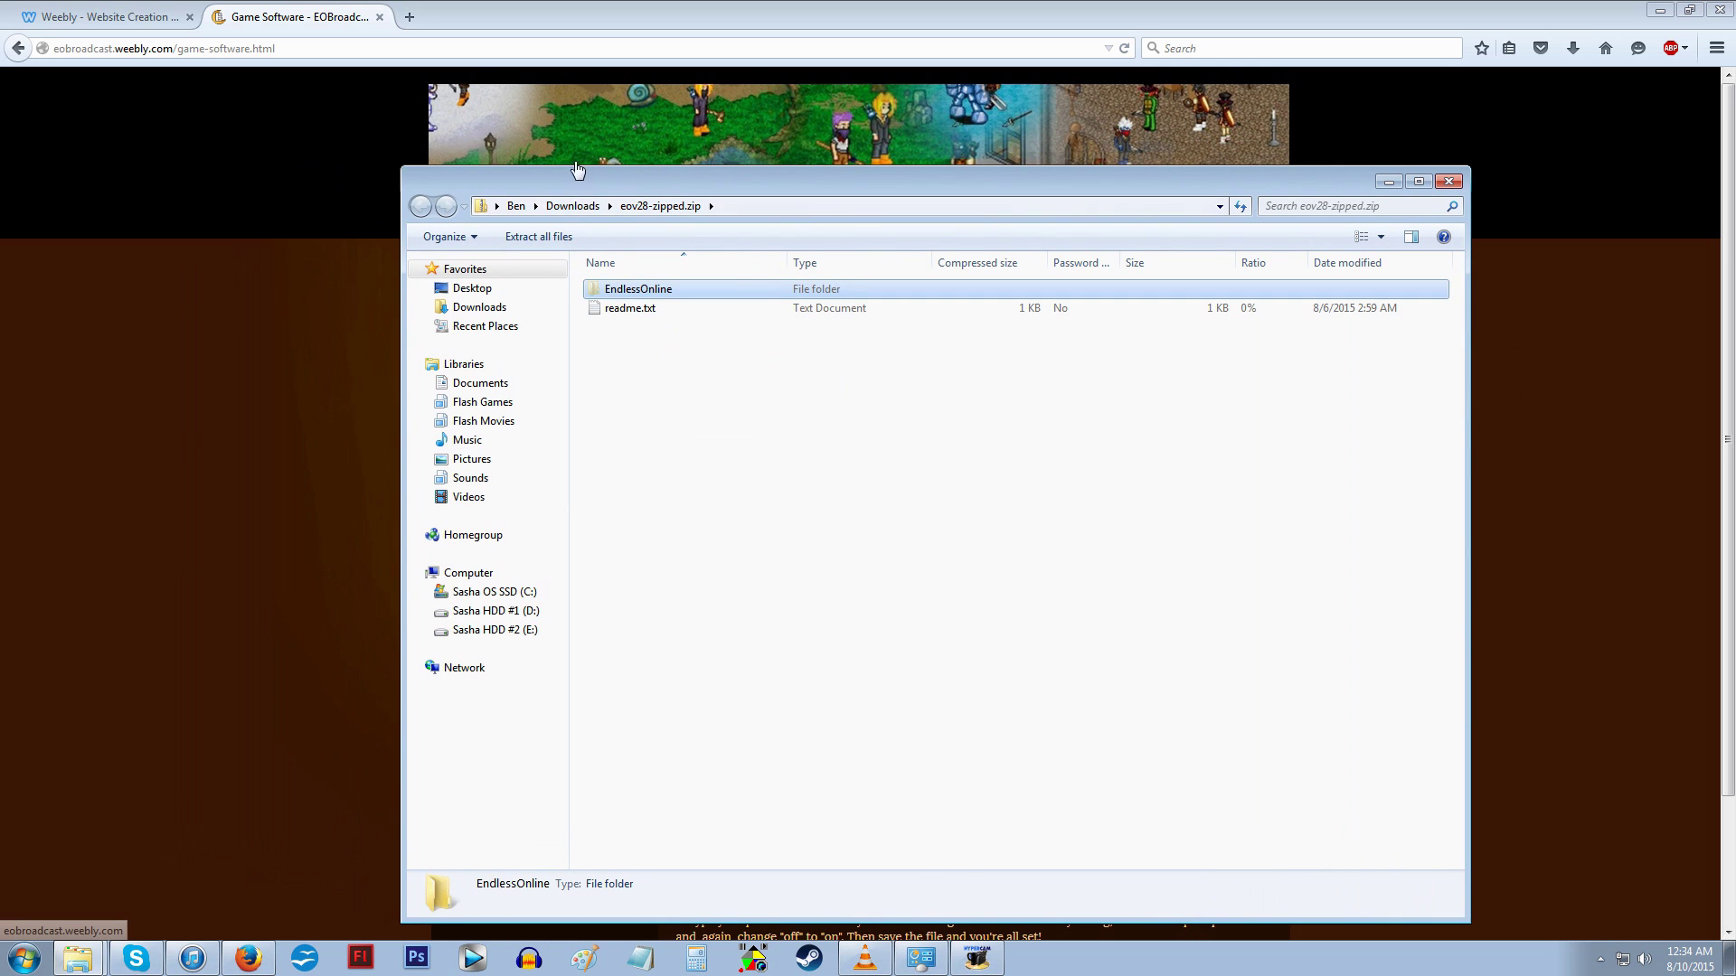
pyautogui.press('BackSpace')
pyautogui.rightClick(844, 501)
pyautogui.click(888, 623)
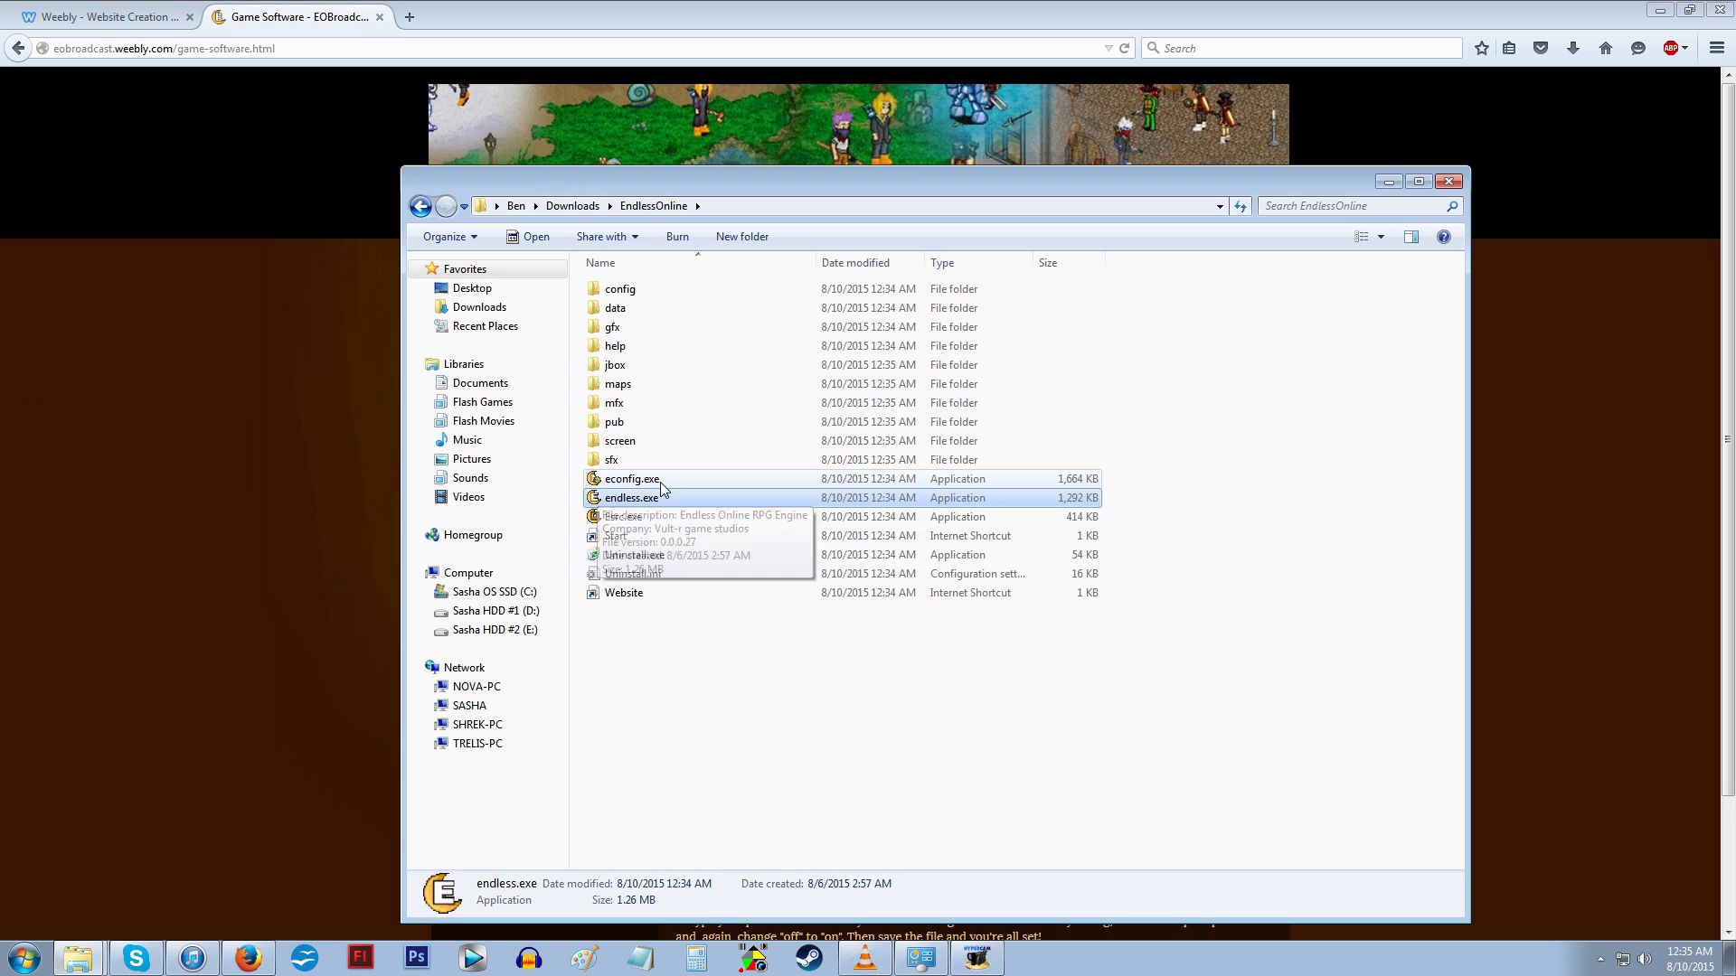
# - Run econfig.exe, view its Graphics, Sound, Language, Socialize and Advanced tabs, then close it unchanged
pyautogui.doubleClick(631, 478)
pyautogui.click(897, 490)
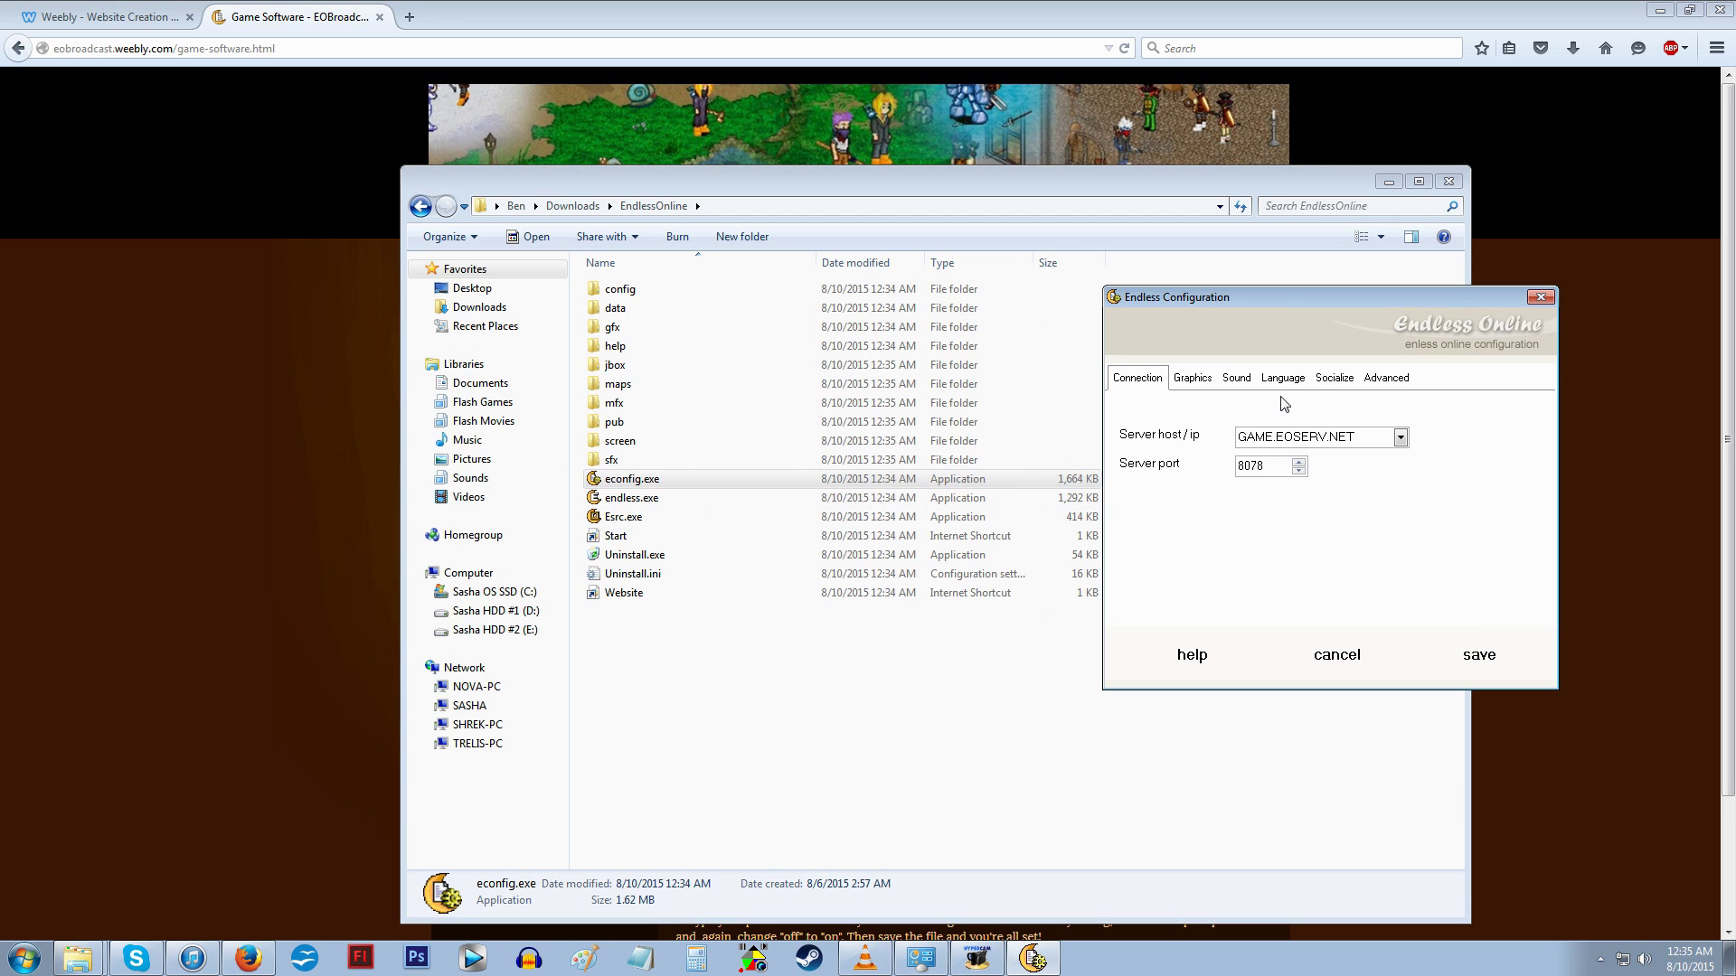
pyautogui.click(1065, 402)
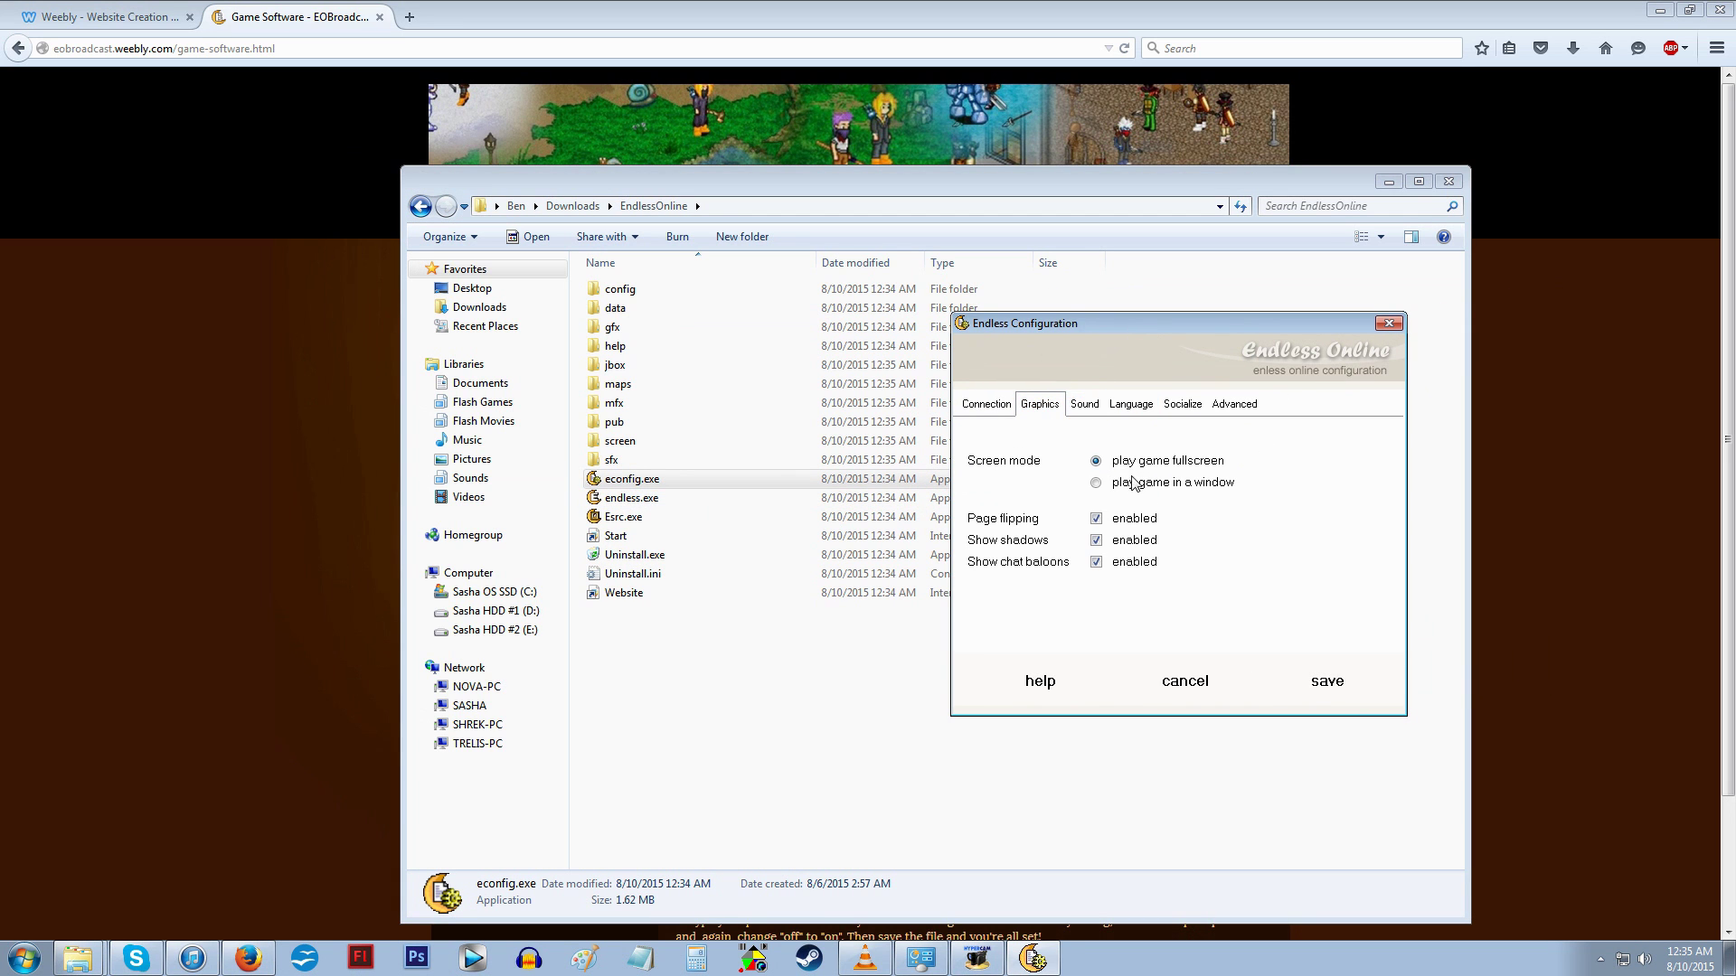
pyautogui.click(1083, 404)
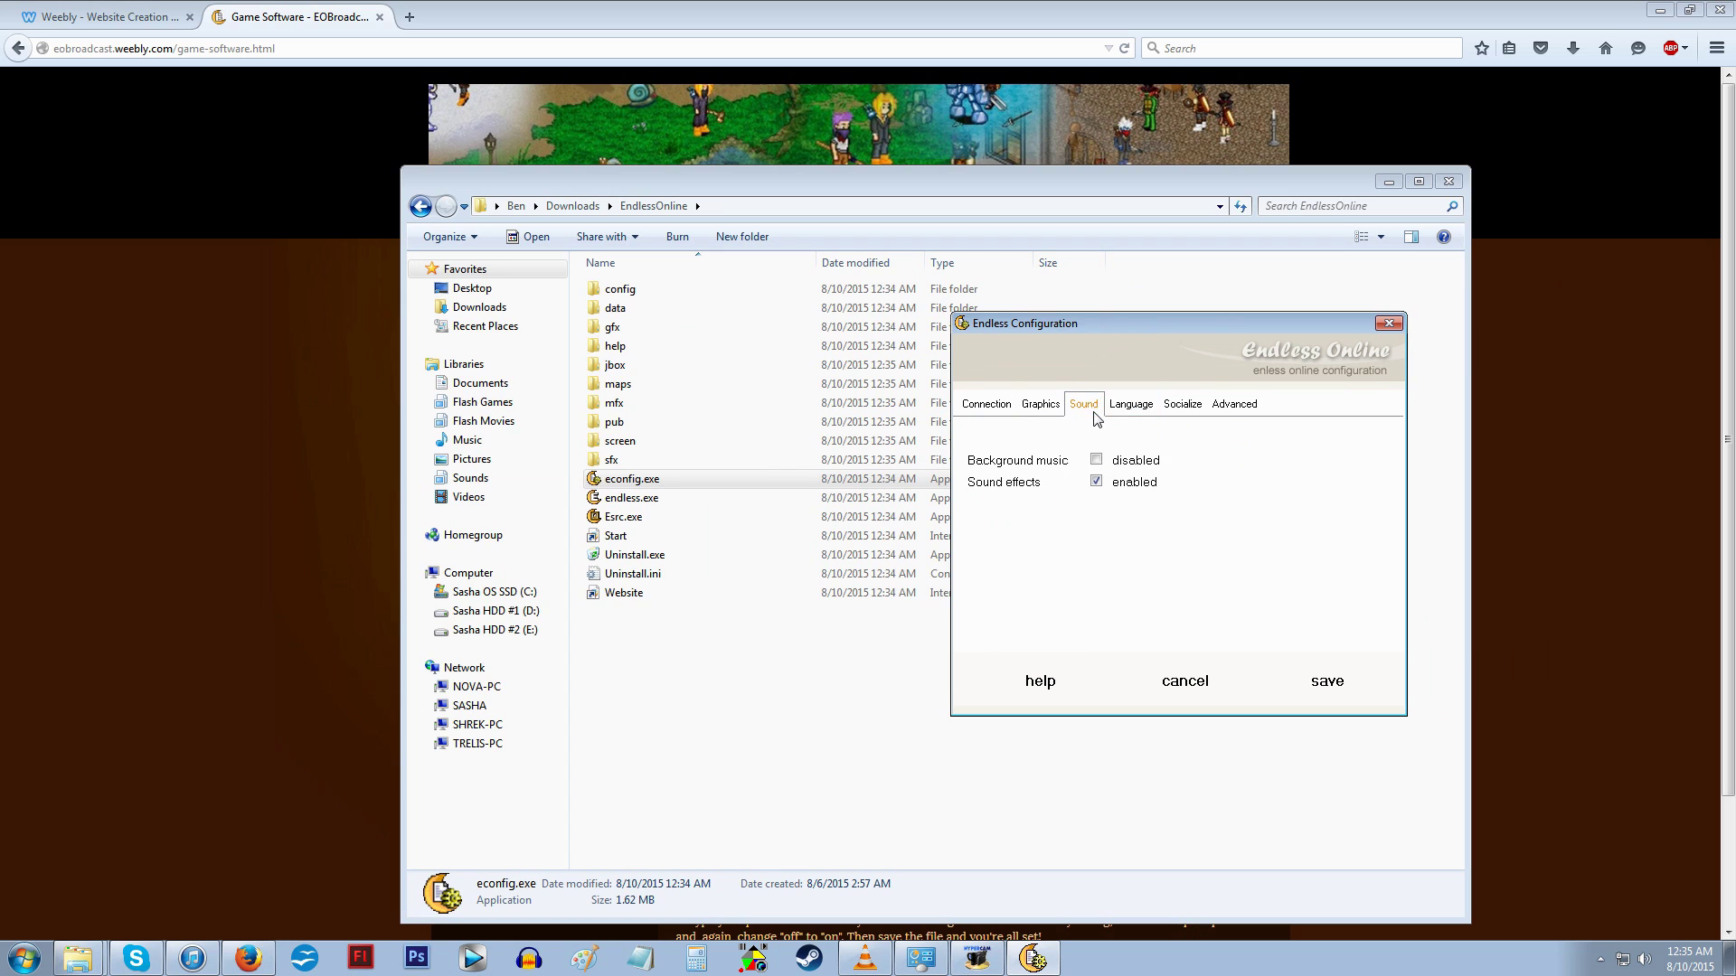
pyautogui.click(1130, 405)
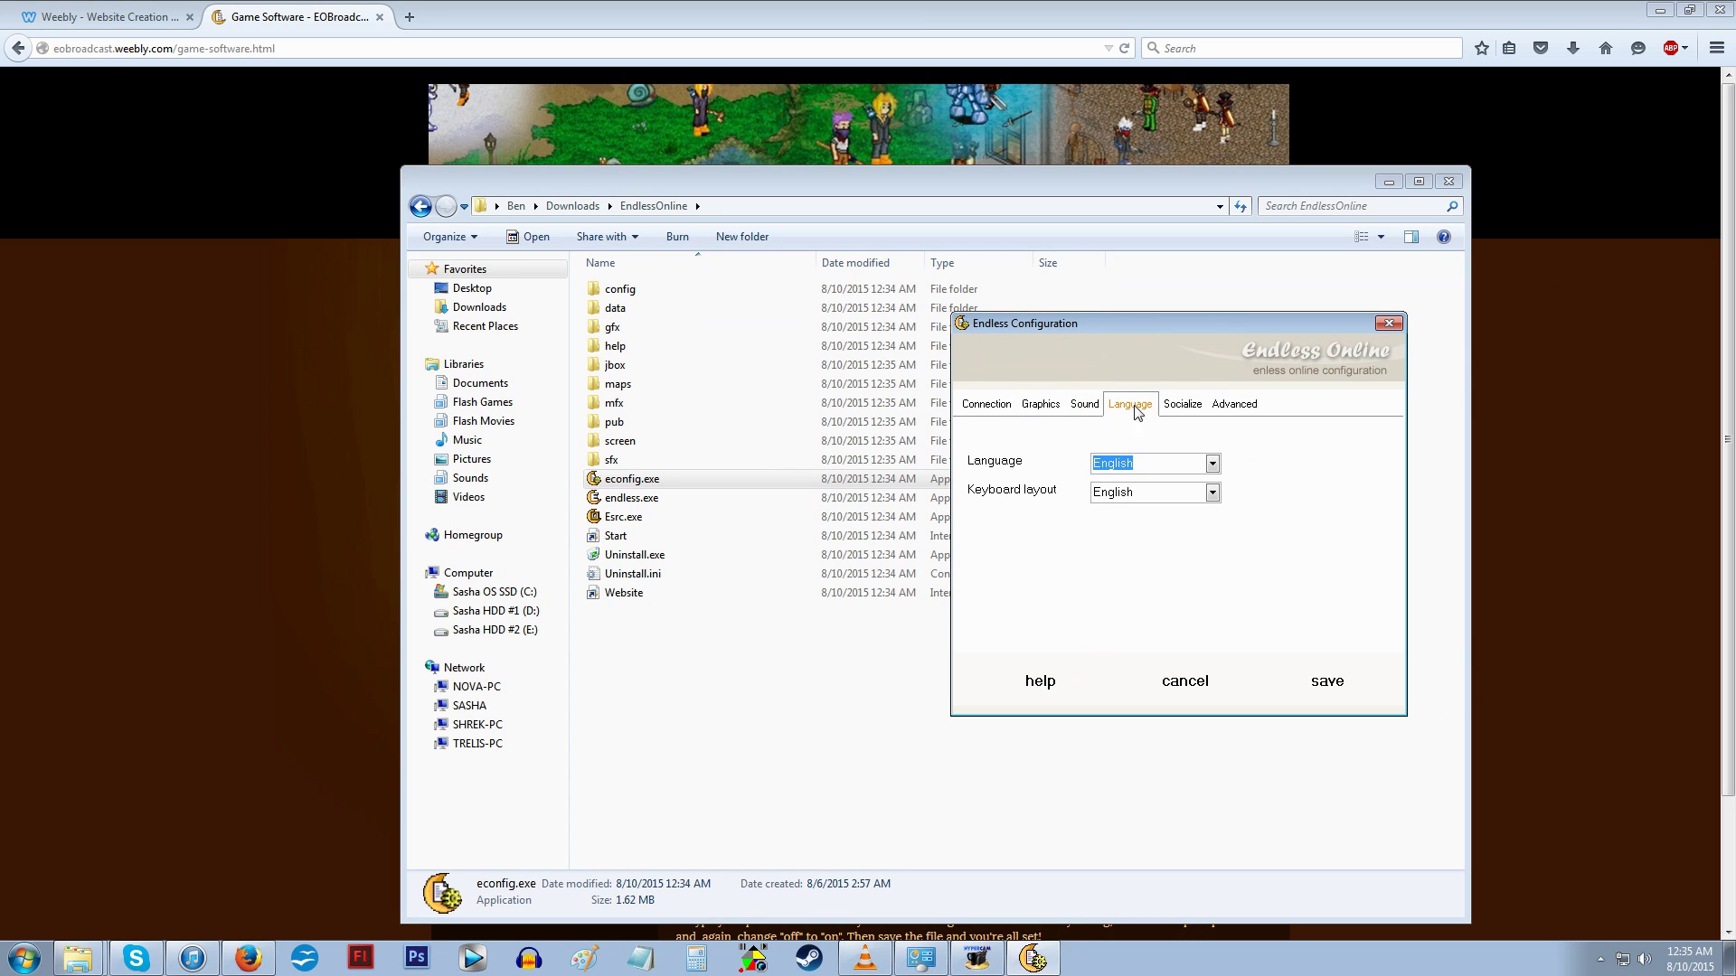
pyautogui.click(1181, 404)
pyautogui.click(1228, 404)
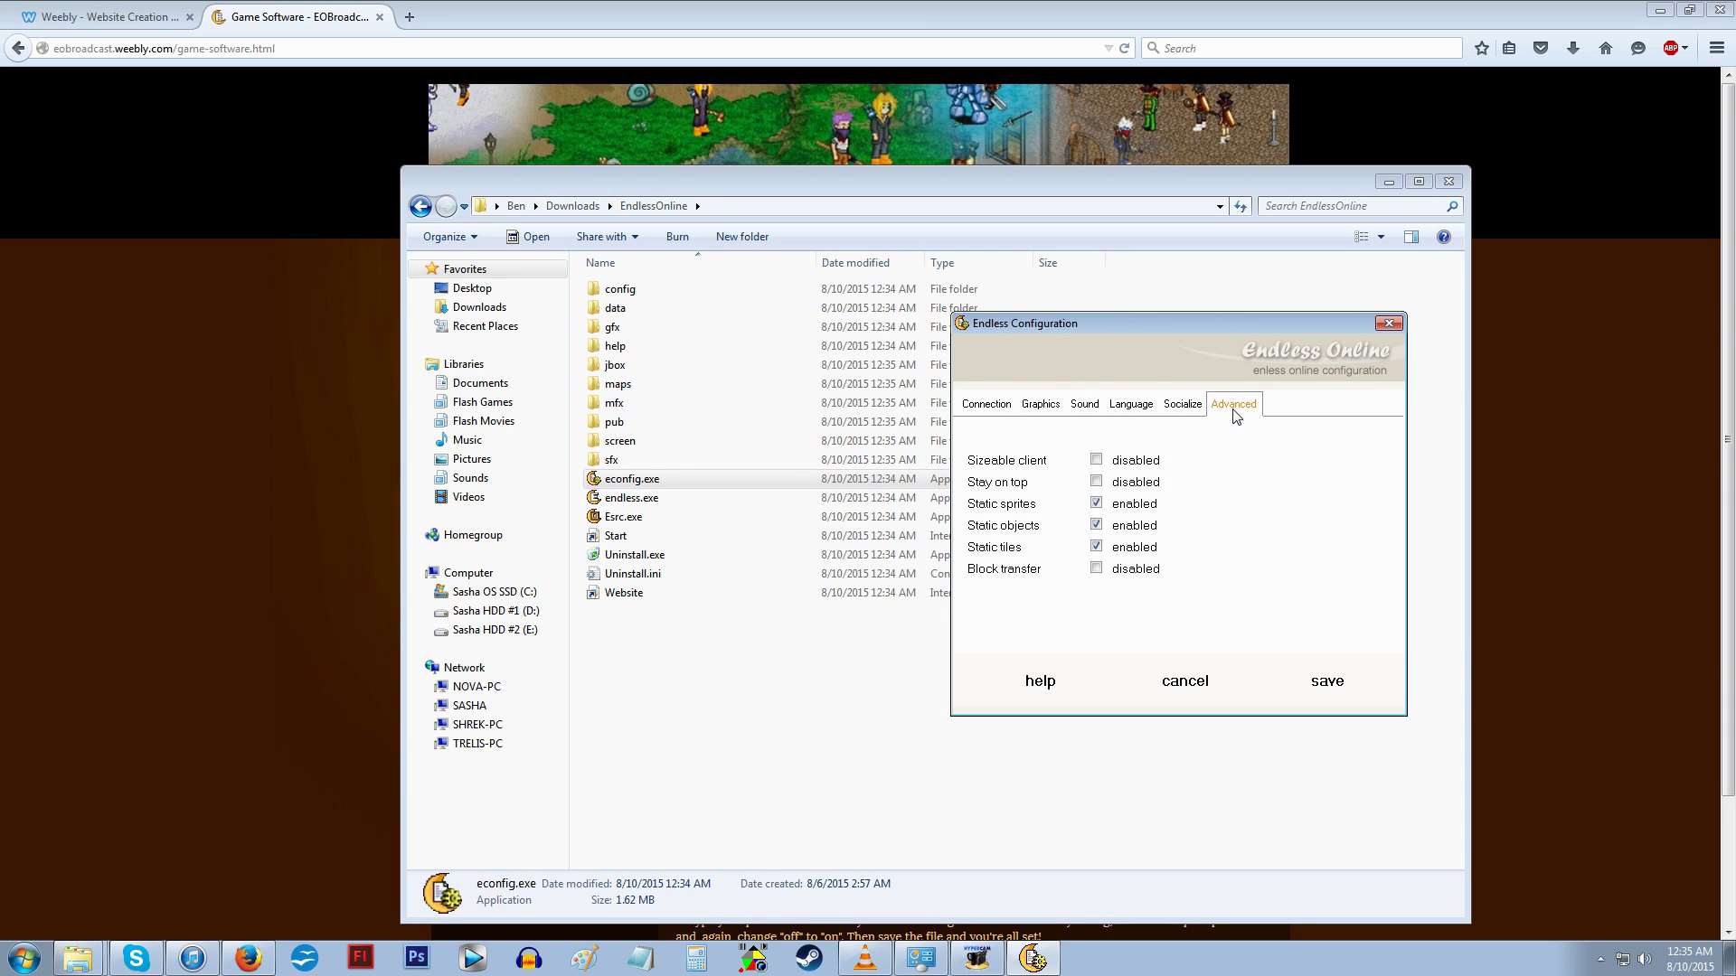
pyautogui.click(1326, 679)
pyautogui.click(1175, 584)
pyautogui.doubleClick(631, 498)
pyautogui.click(919, 497)
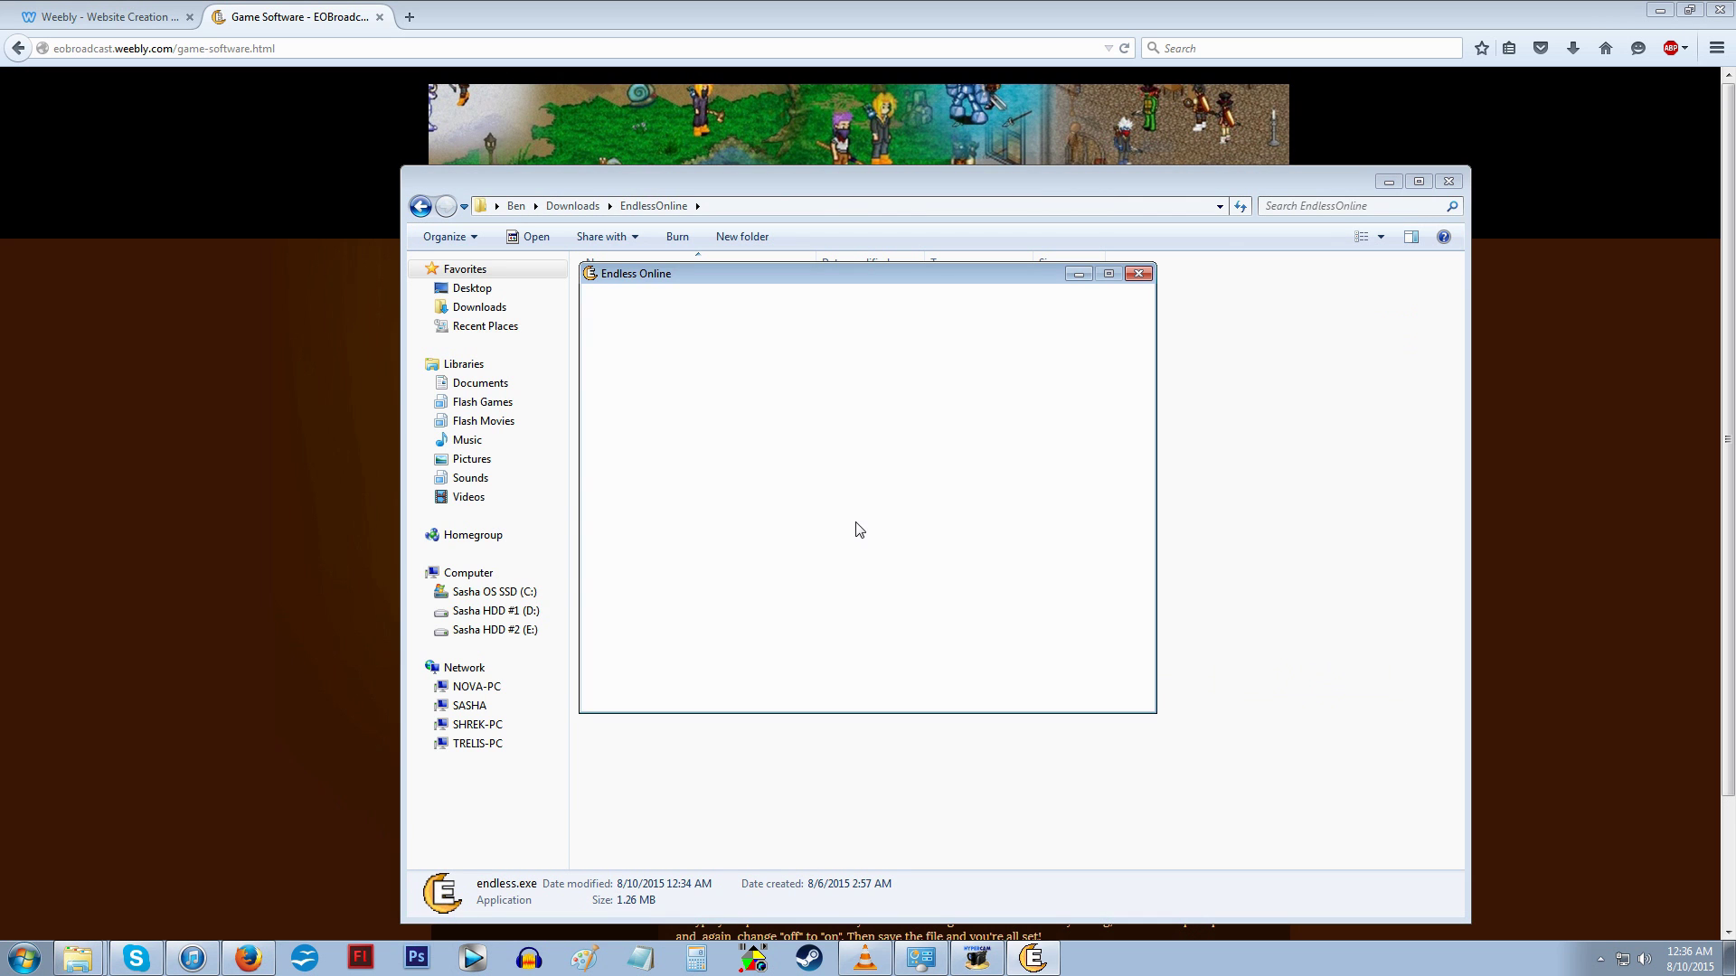
pyautogui.click(1136, 276)
pyautogui.click(1081, 721)
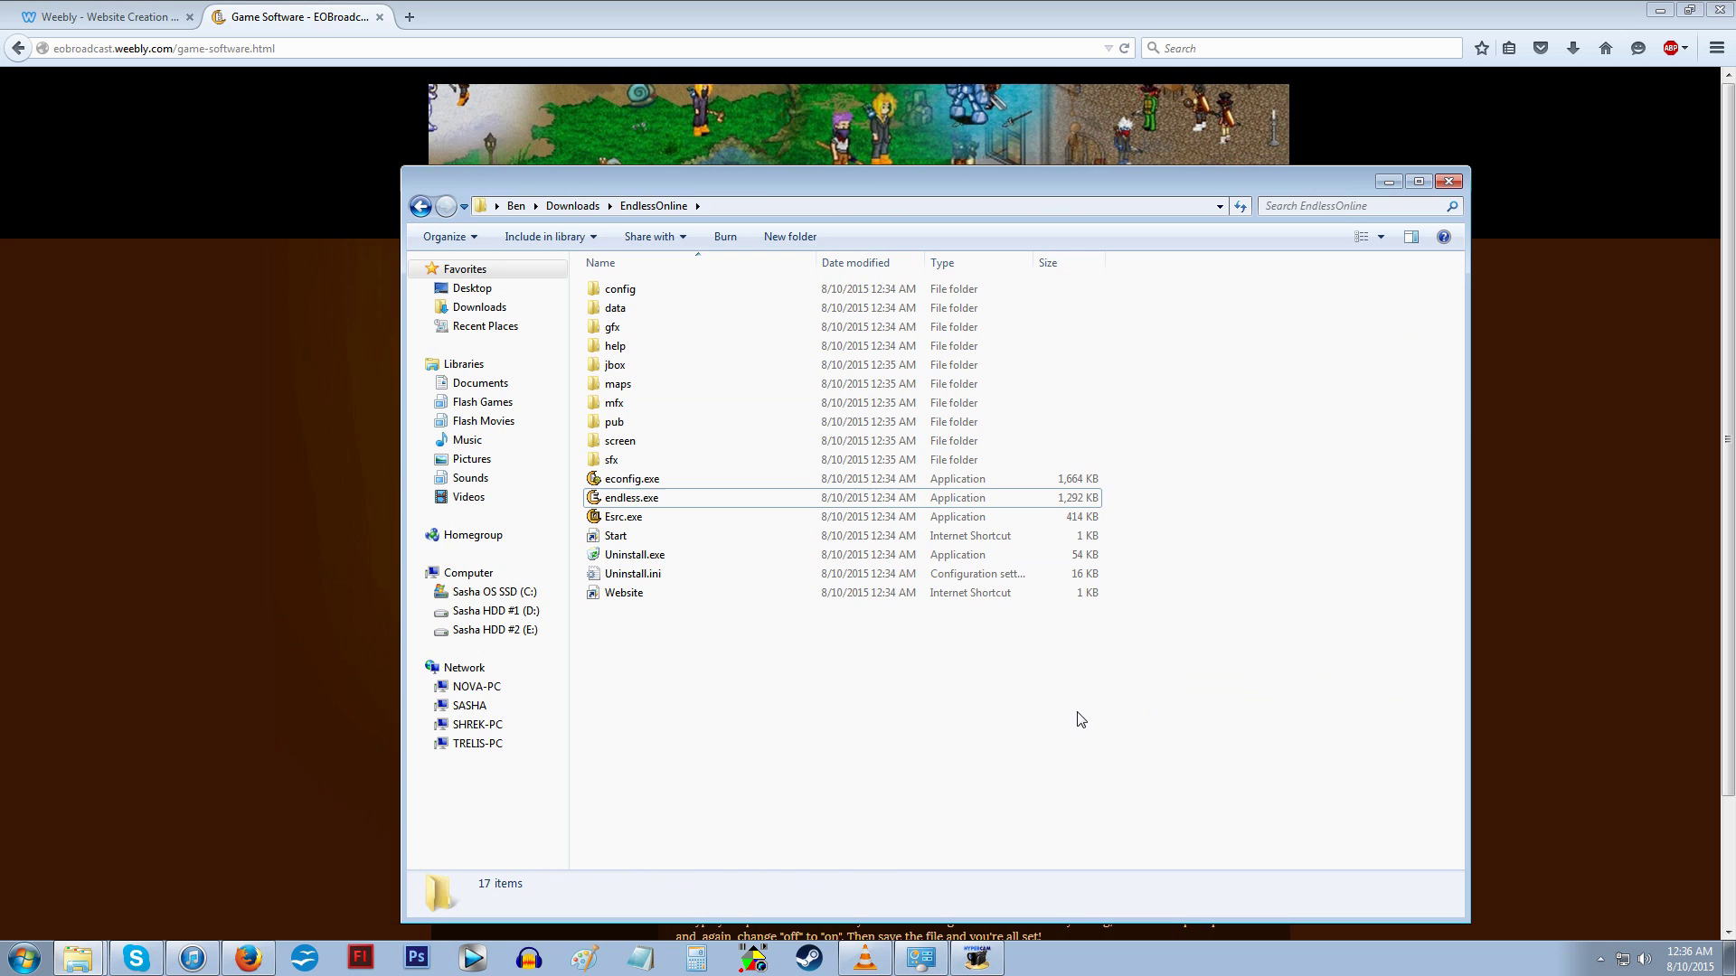